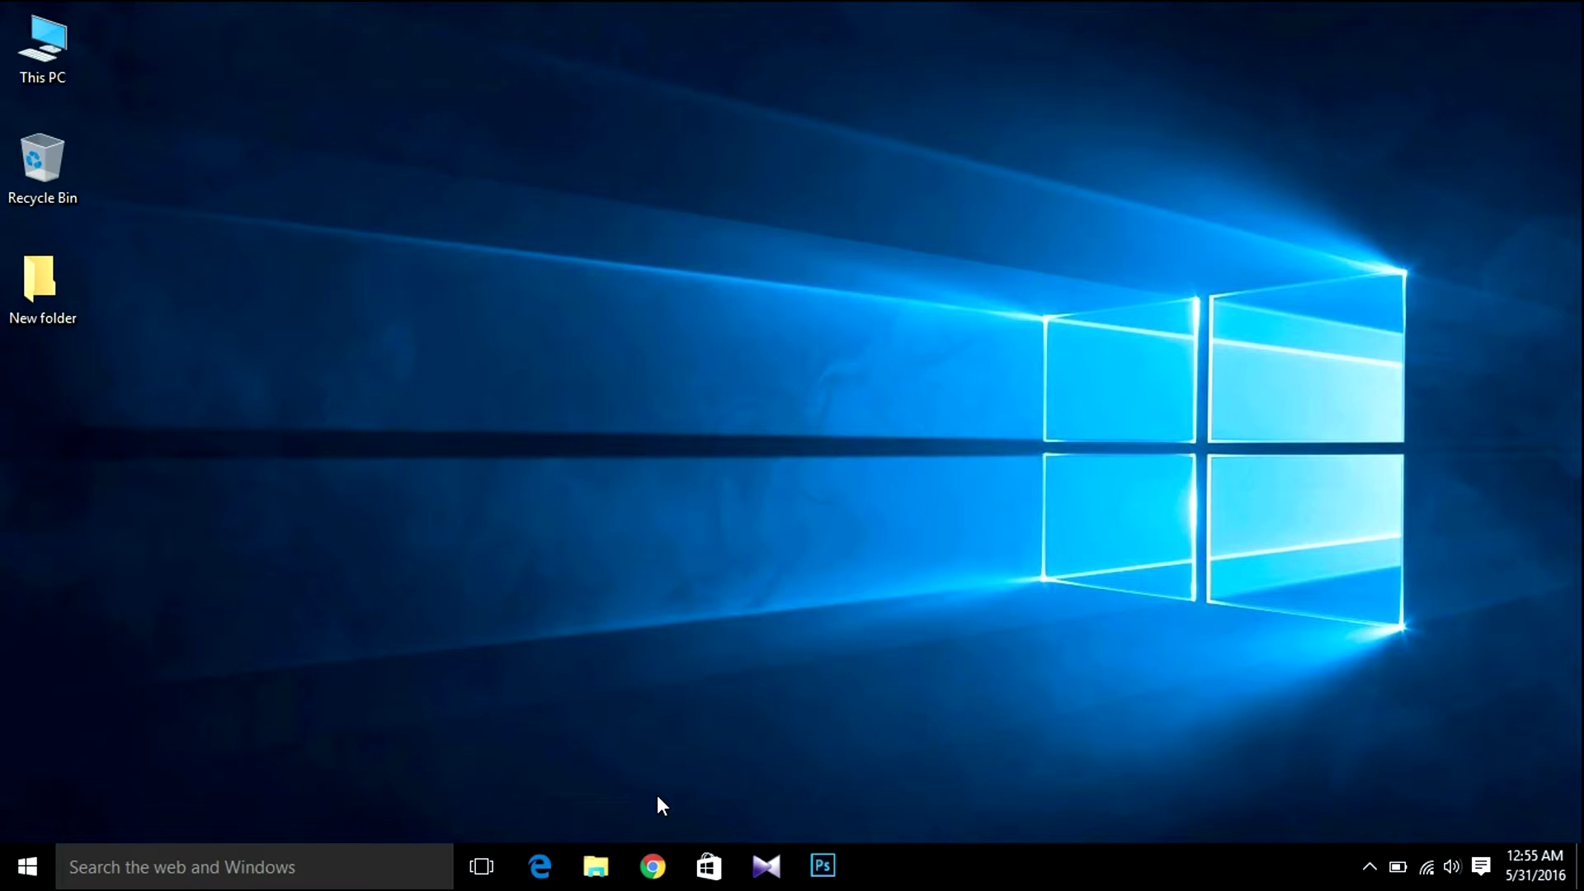
# Step: Search 'ubuntu' in Chrome, open ubuntu.com, and go to the Ubuntu Desktop download page
pyautogui.click(660, 868)
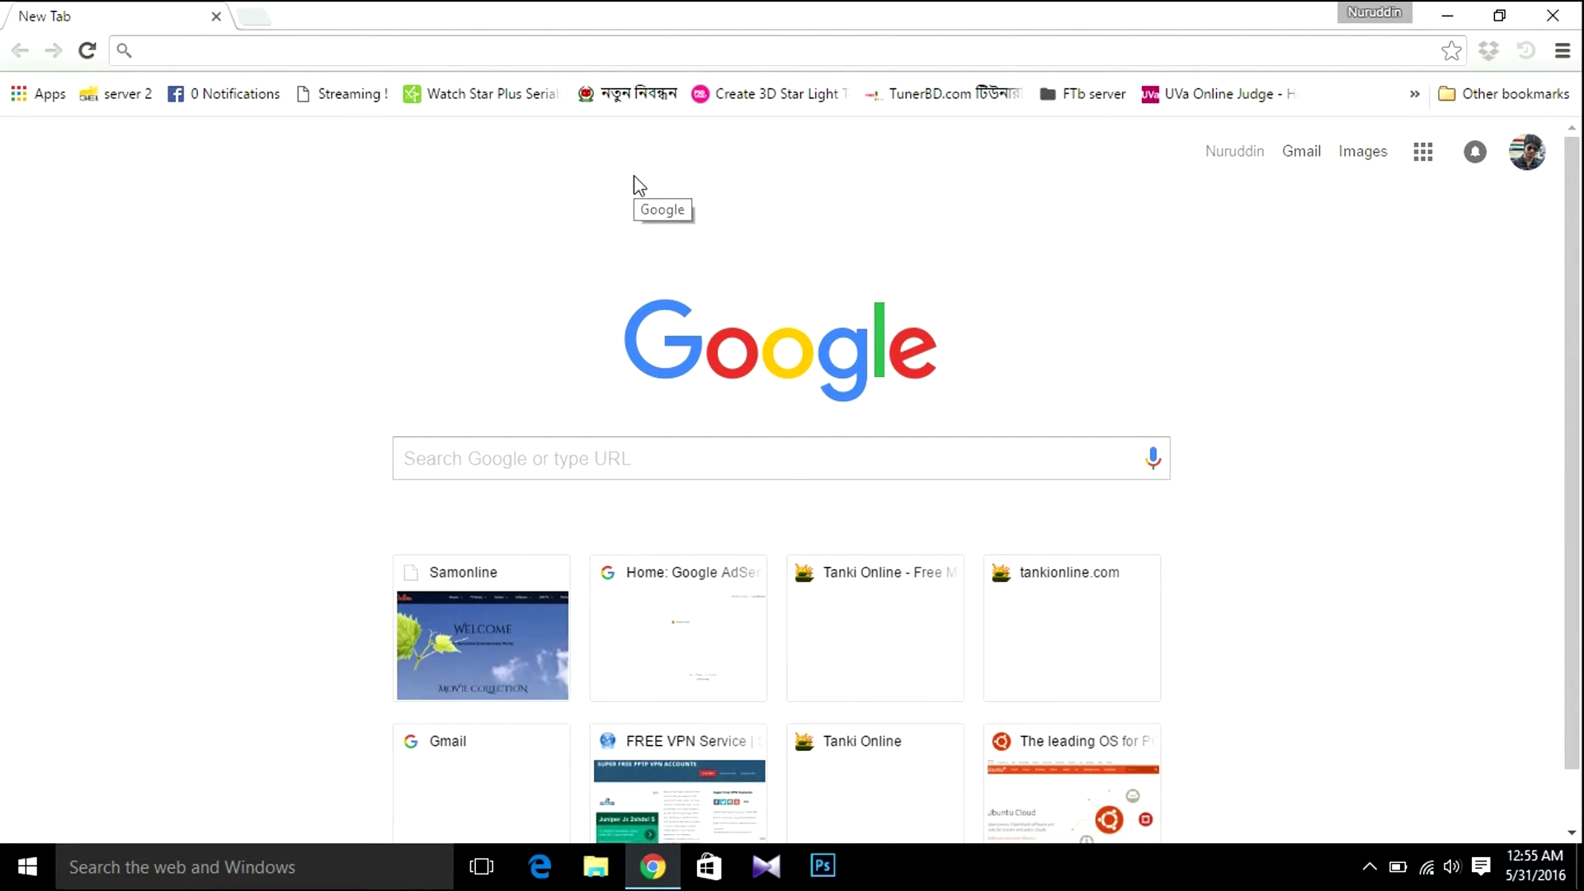
pyautogui.write('ubuntu')
pyautogui.press('Return')
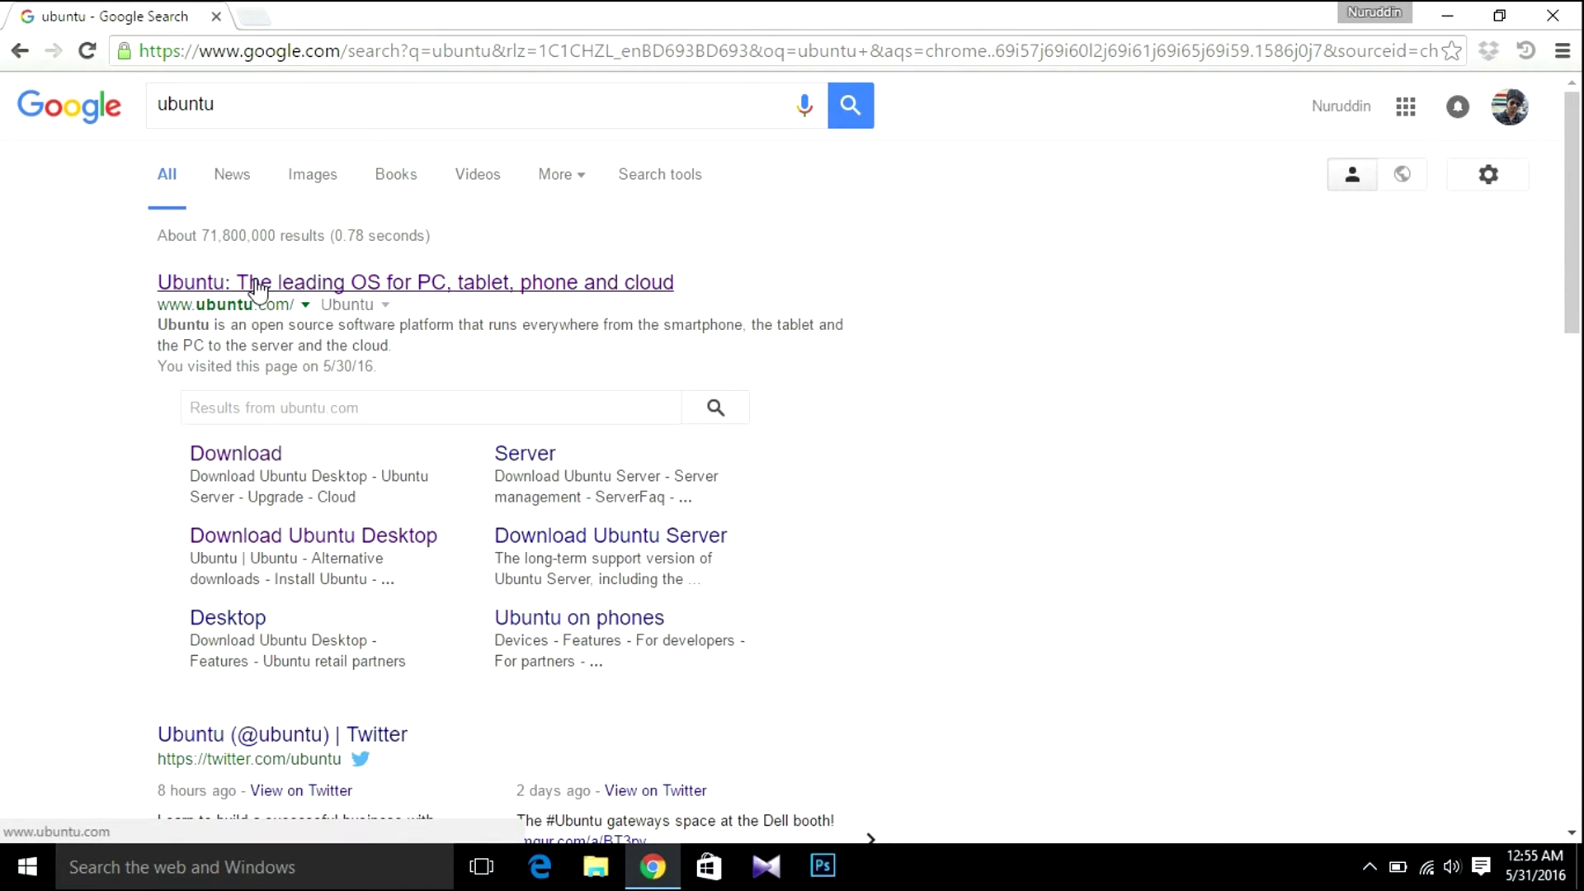
pyautogui.click(254, 281)
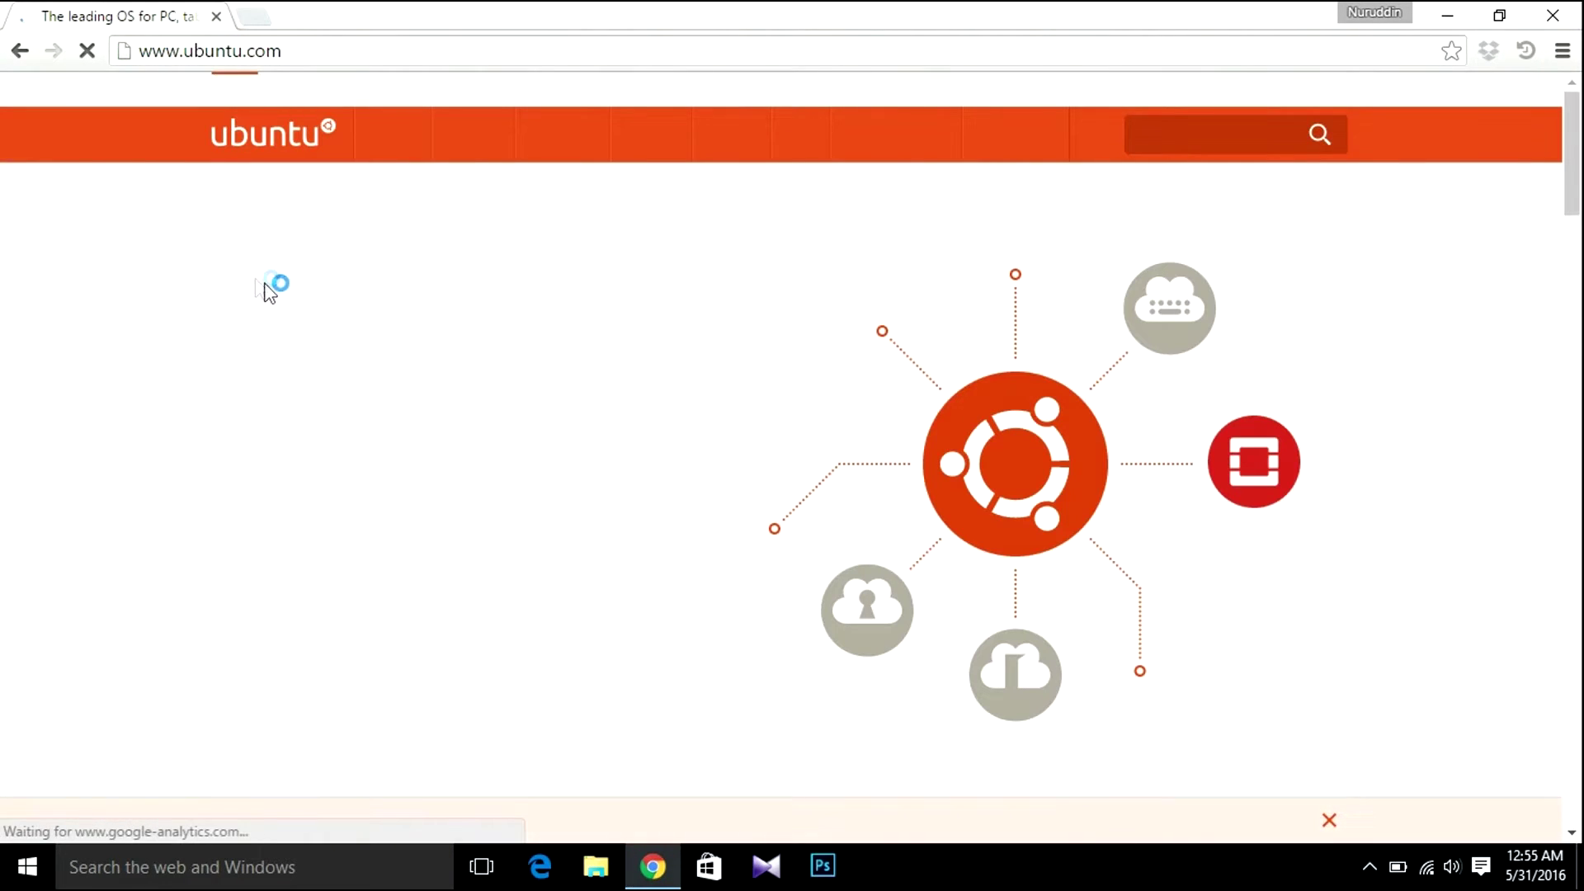
pyautogui.moveTo(1011, 136)
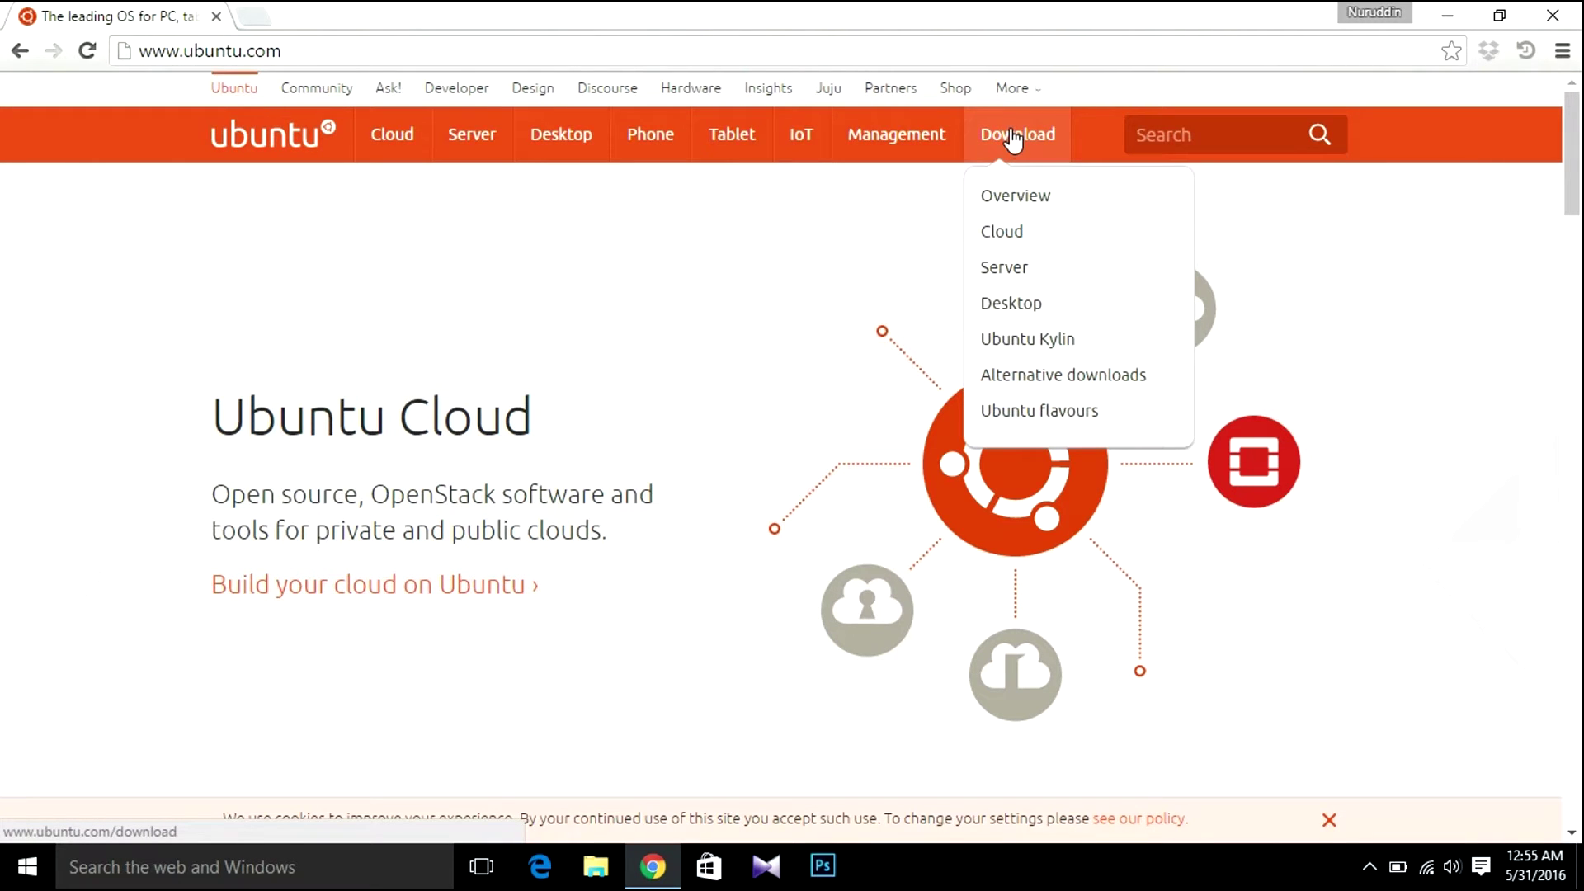
pyautogui.click(1003, 304)
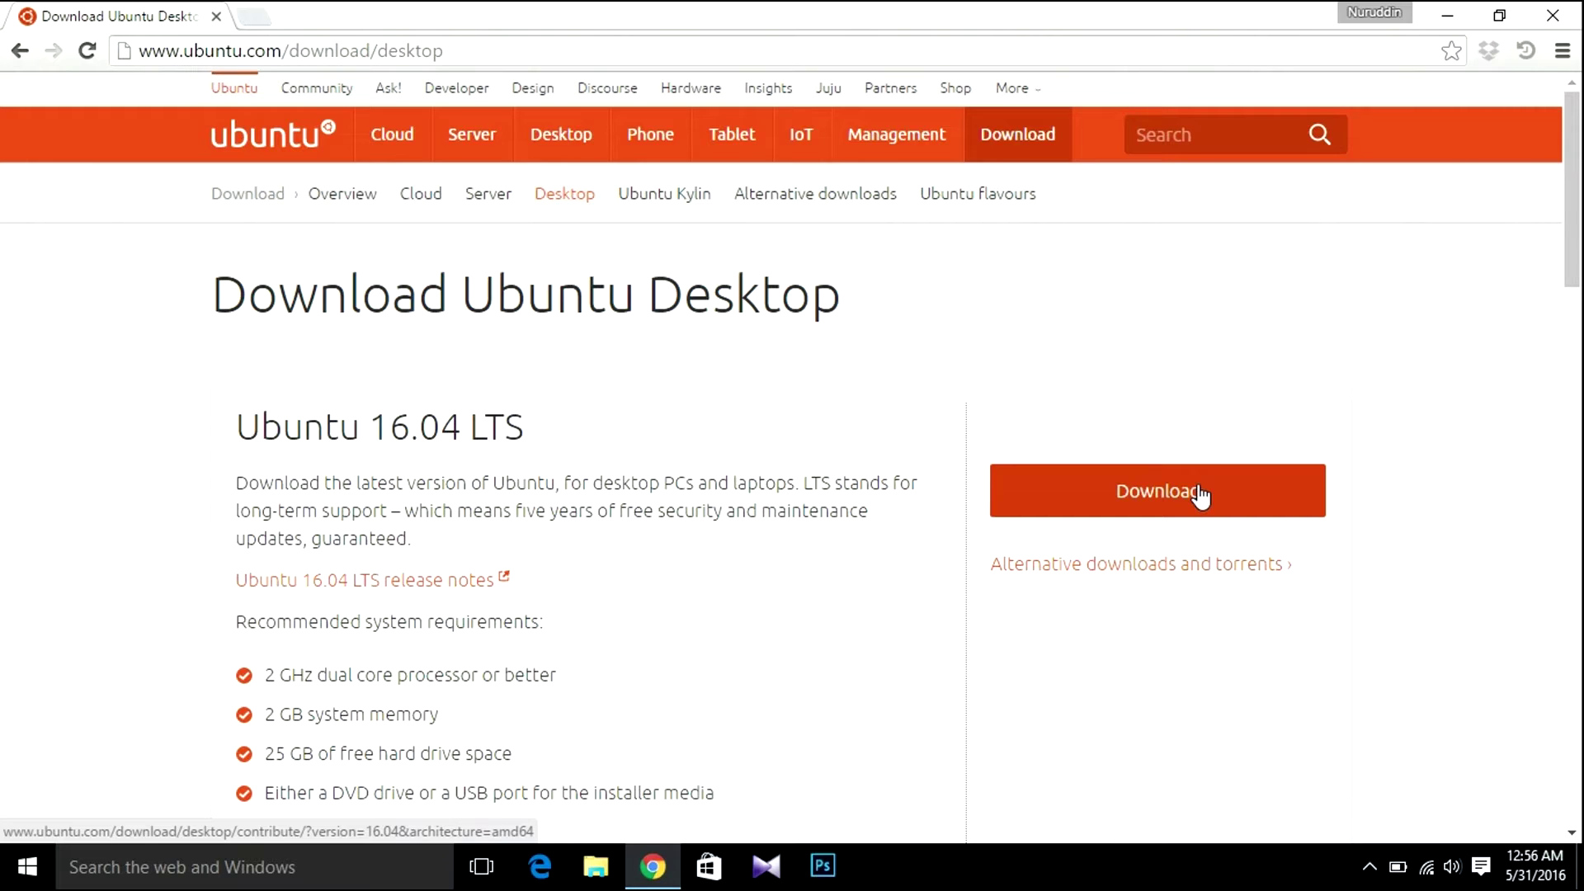
# Step: Browse the alternative downloads and torrents page, go back, and start the Ubuntu 16.04 LTS desktop download
pyautogui.click(1231, 569)
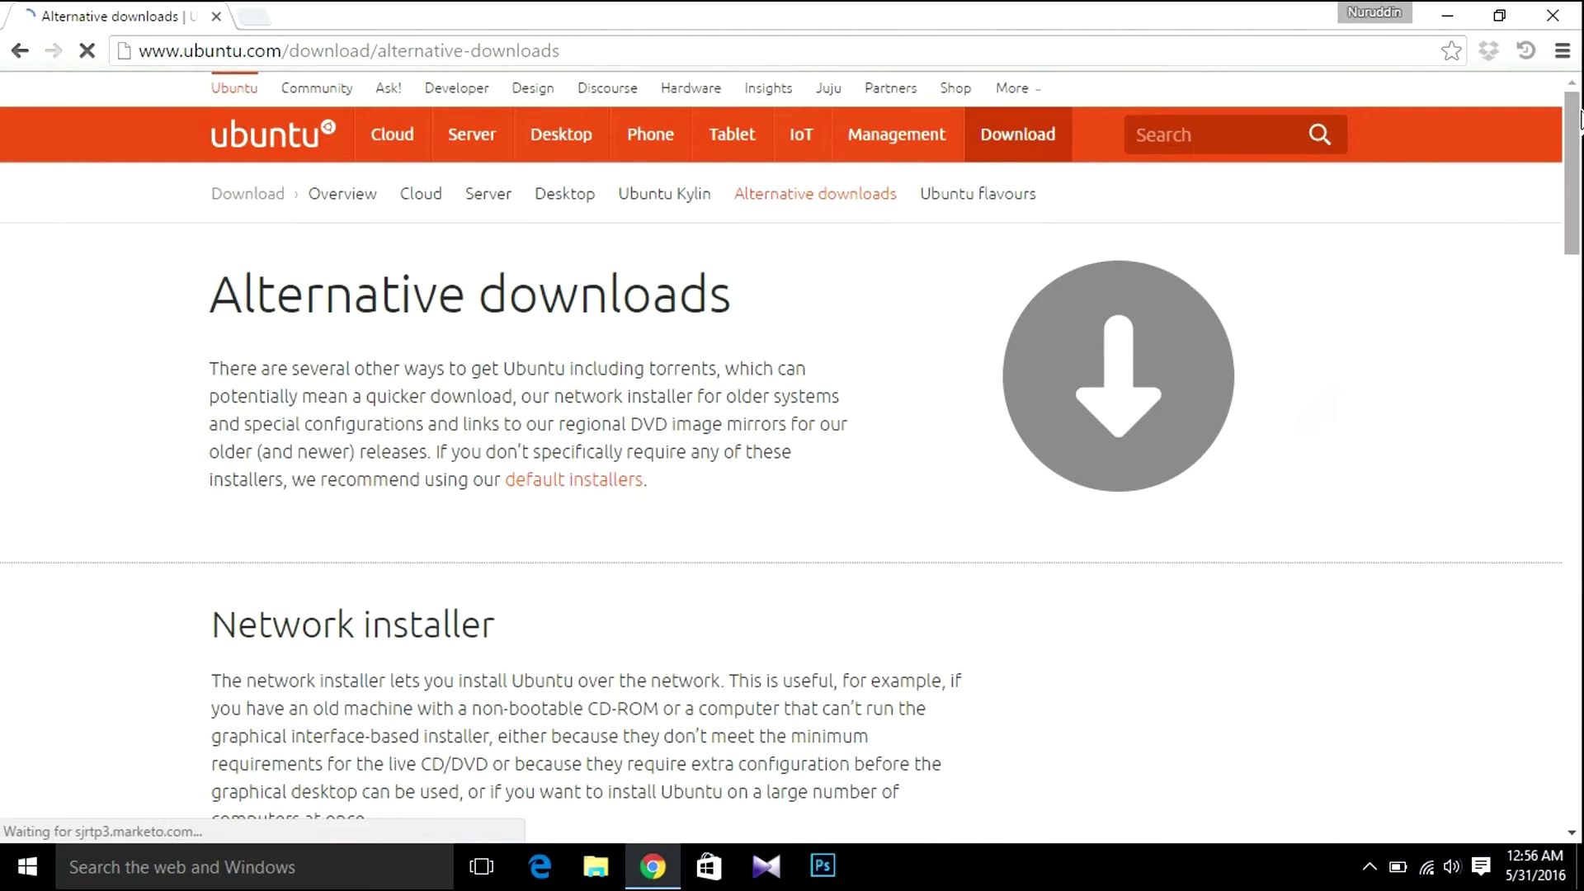
pyautogui.scroll(-3, 1581, 202)
pyautogui.moveTo(1581, 202); pyautogui.dragTo(1580, 229)
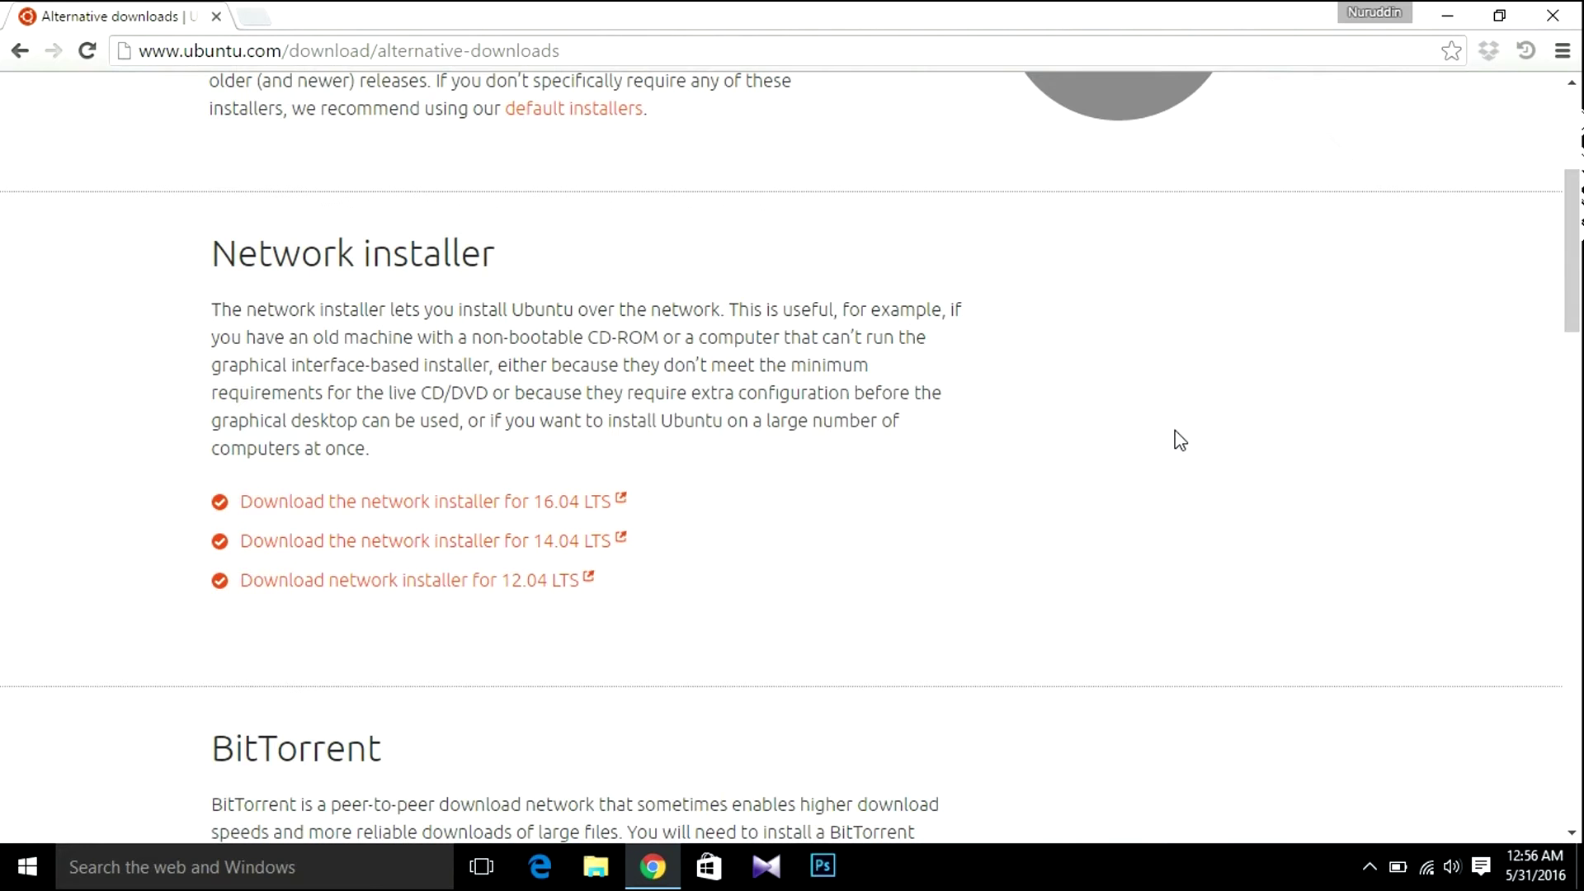
pyautogui.moveTo(1577, 306); pyautogui.dragTo(1576, 406)
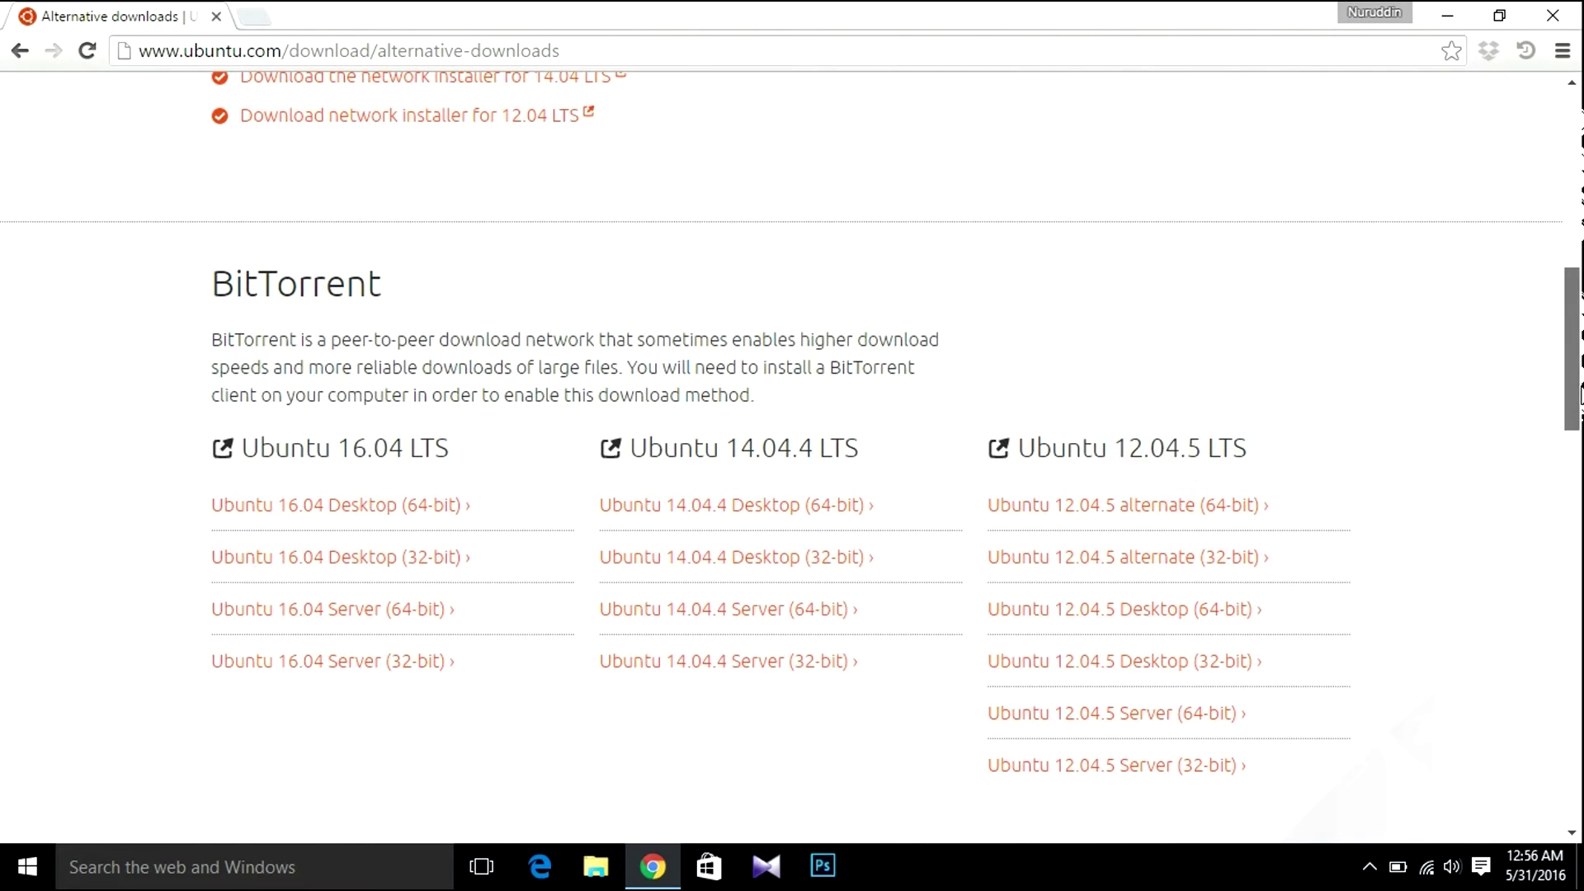
pyautogui.moveTo(1577, 394); pyautogui.dragTo(1576, 216)
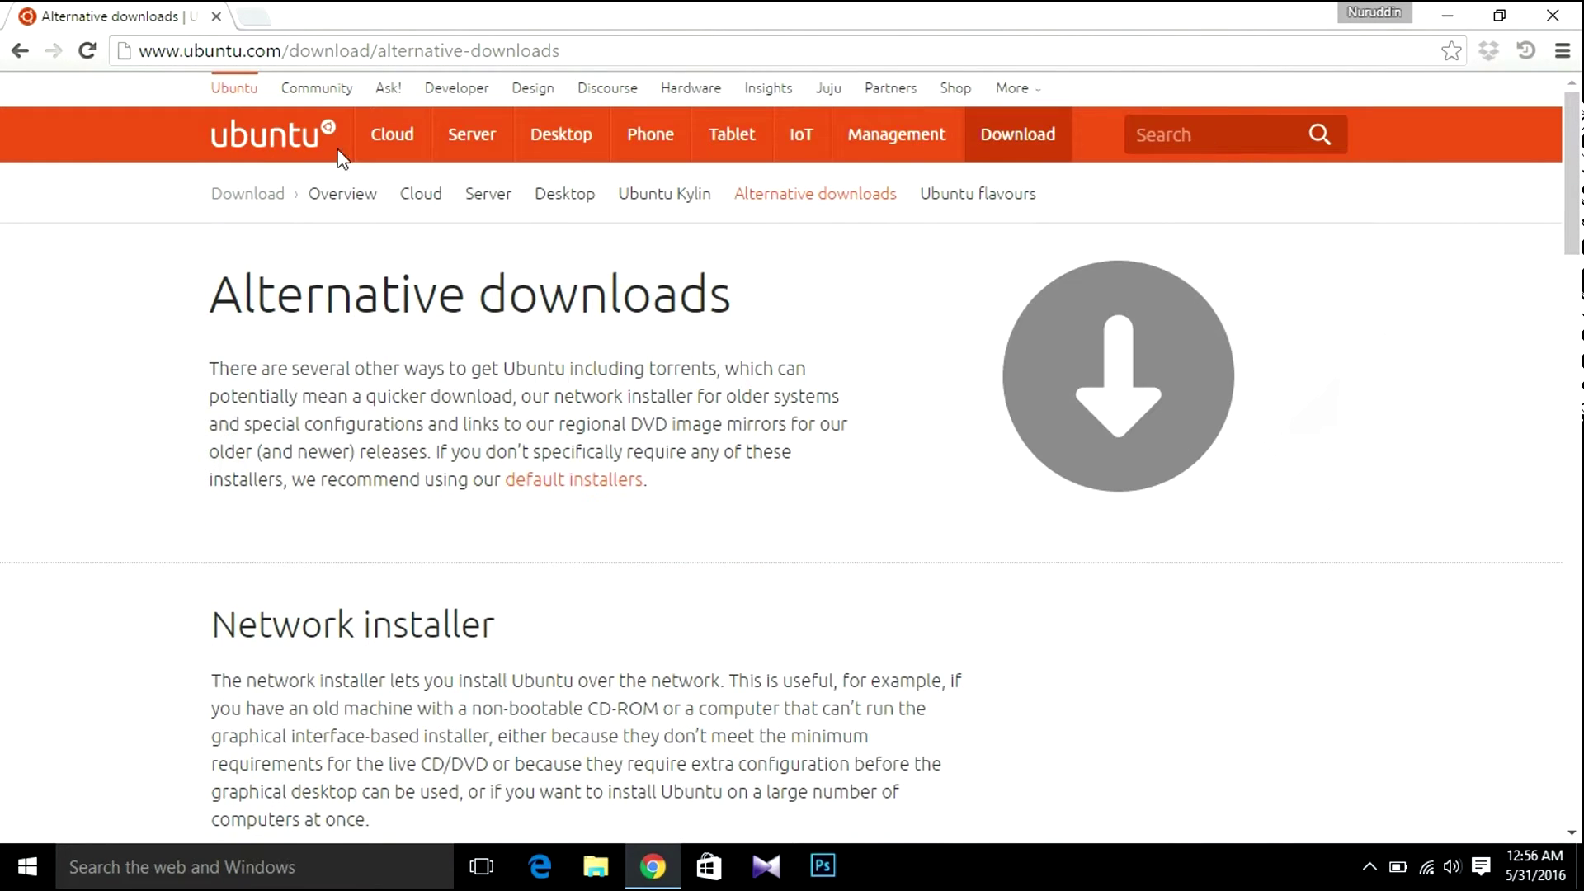
pyautogui.click(13, 49)
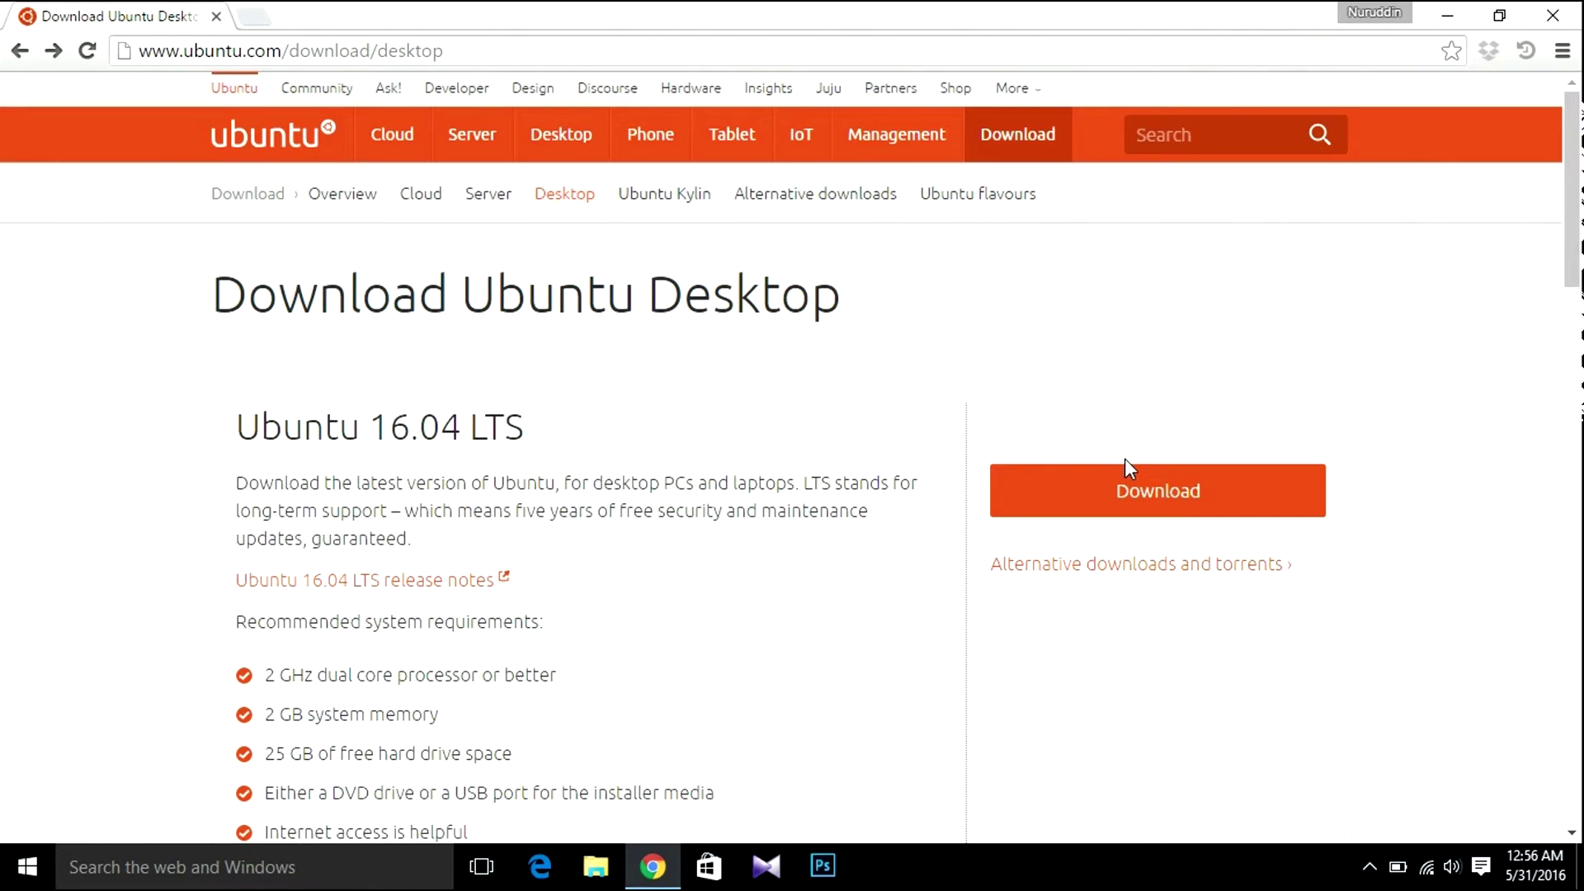
pyautogui.click(1131, 487)
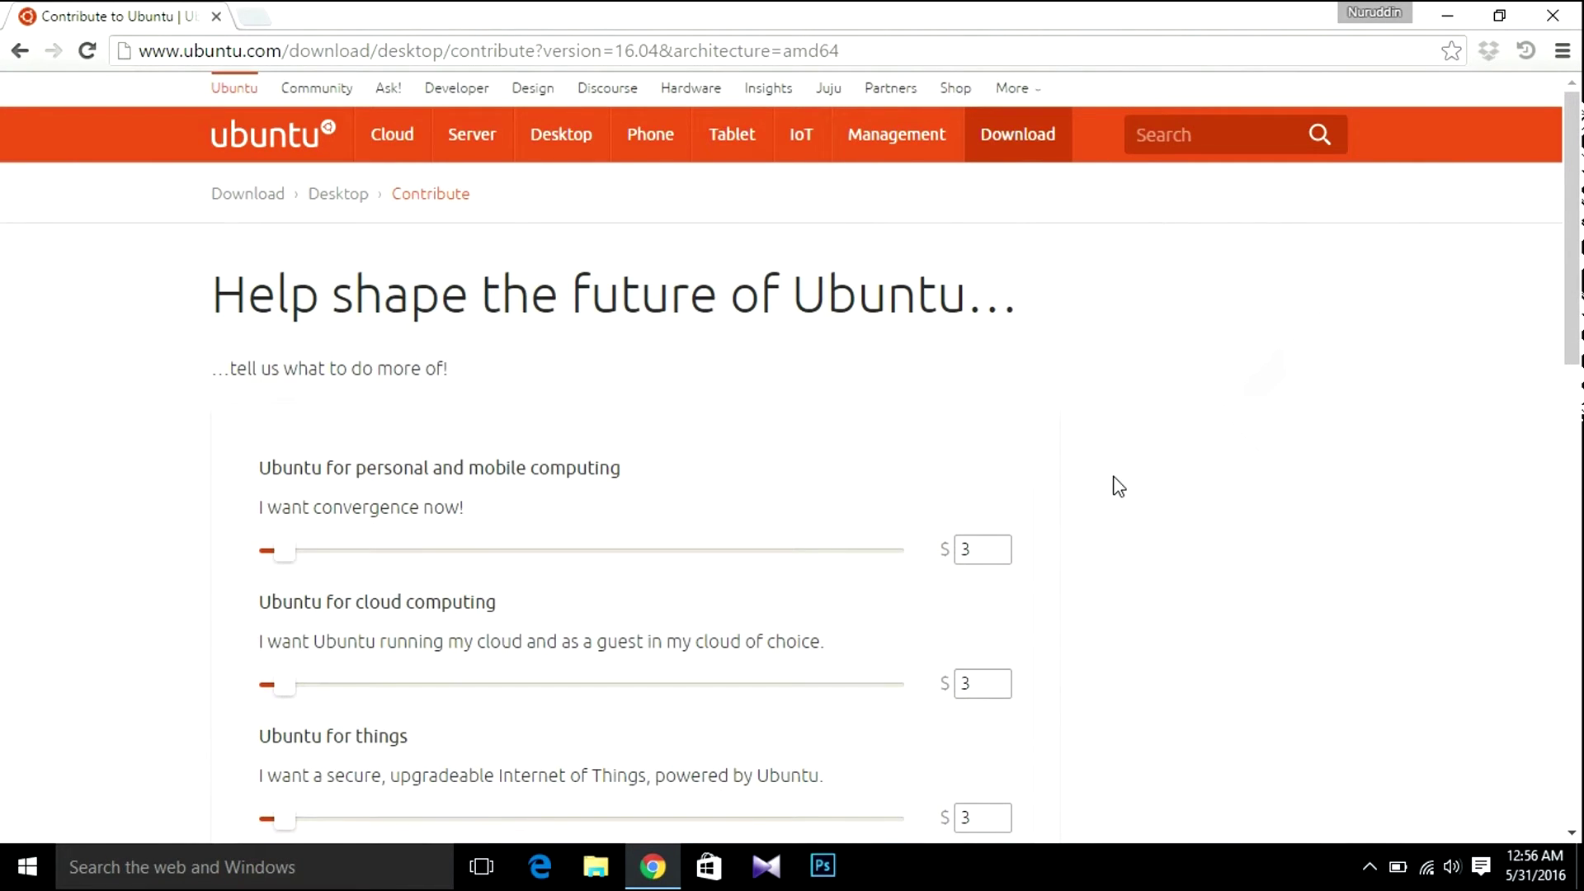
# Step: Scroll past the contribution amounts and choose 'Not now, take me to the download'
pyautogui.moveTo(1571, 313); pyautogui.dragTo(1577, 601)
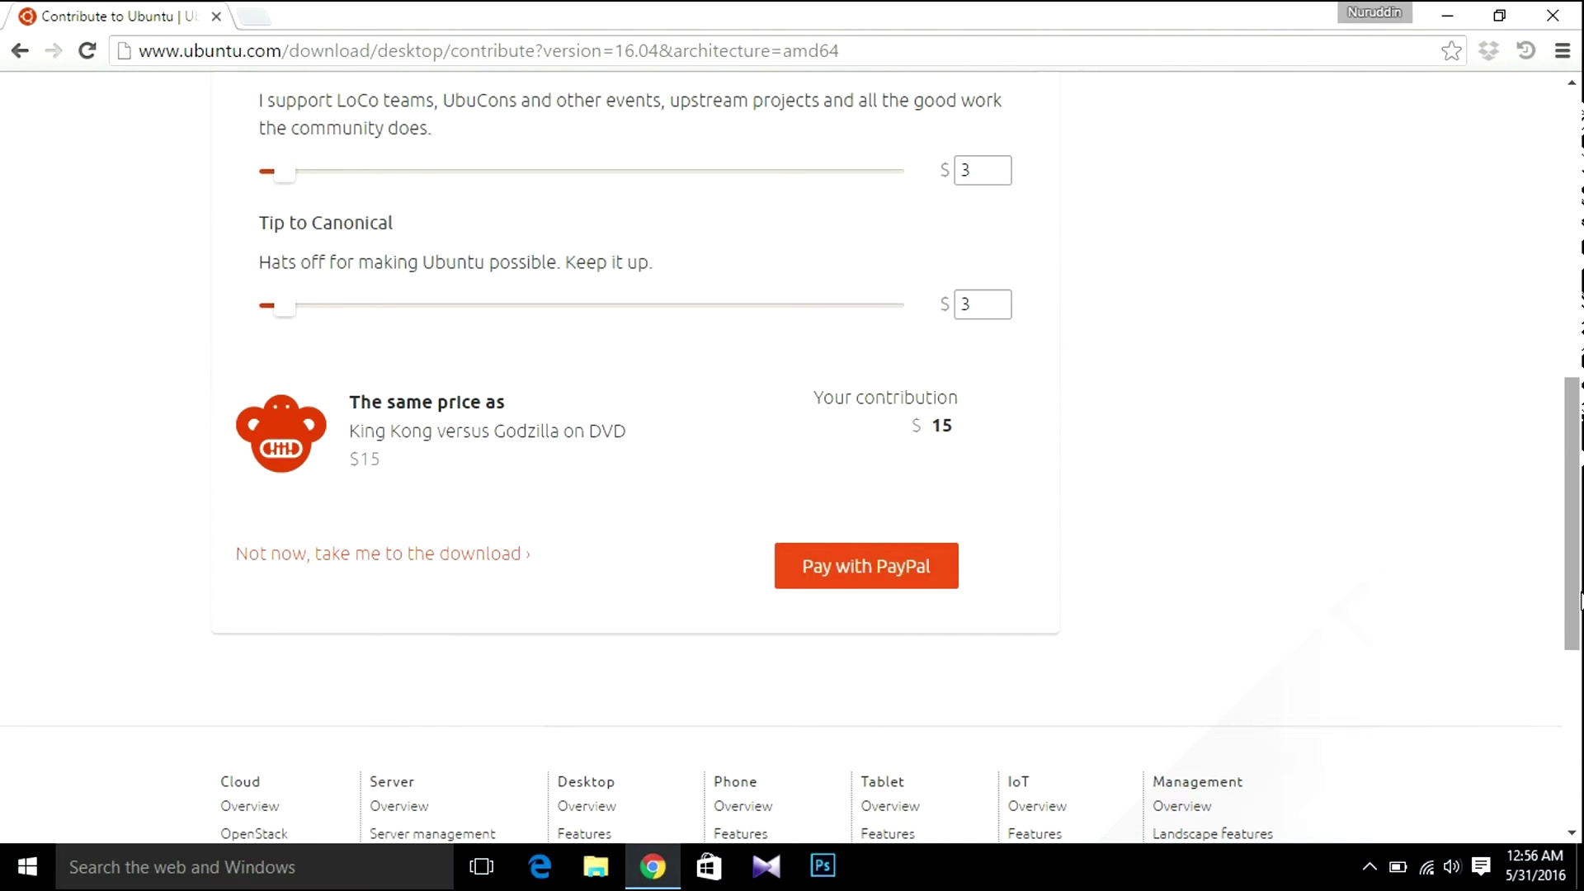
pyautogui.click(459, 557)
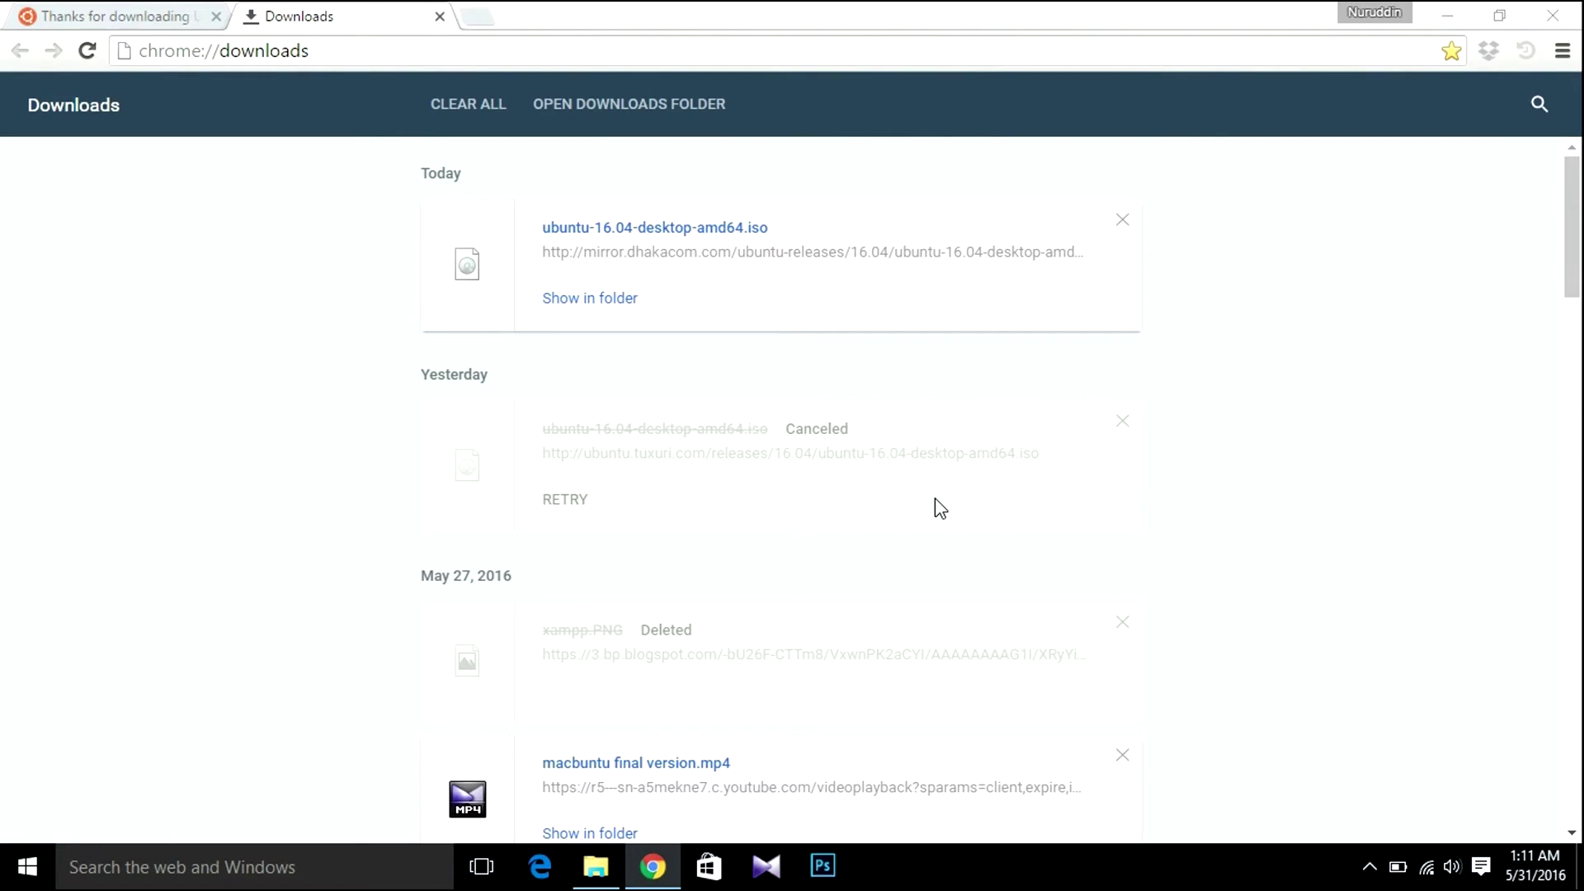
# Step: Show ubuntu-16.04-desktop-amd64.iso in Downloads, maximize Explorer, then minimize Explorer and Chrome
pyautogui.click(594, 300)
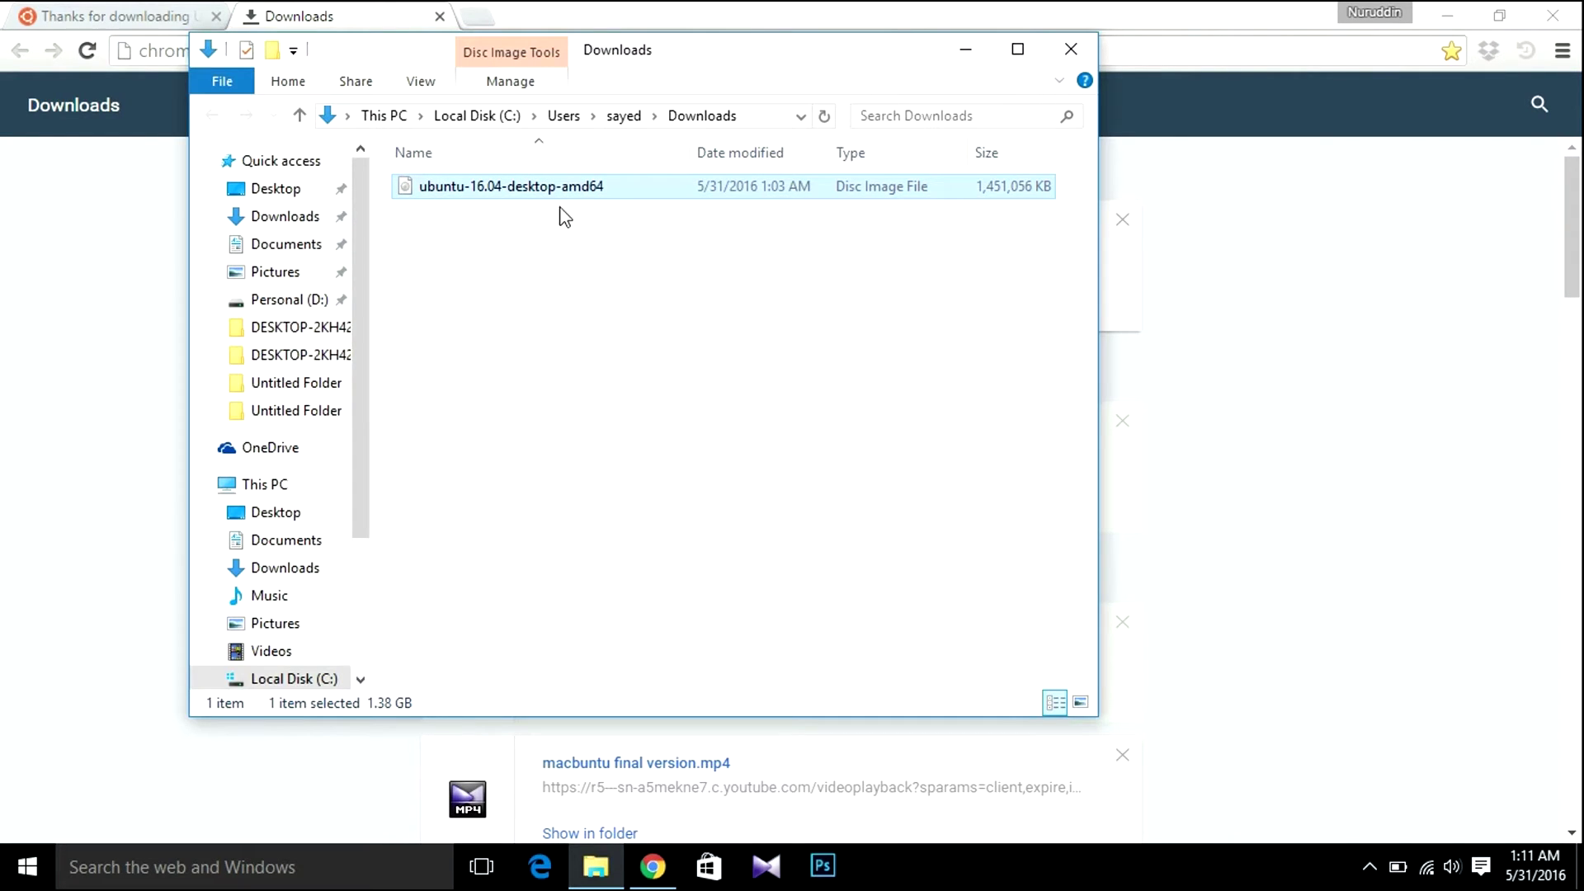
pyautogui.click(557, 196)
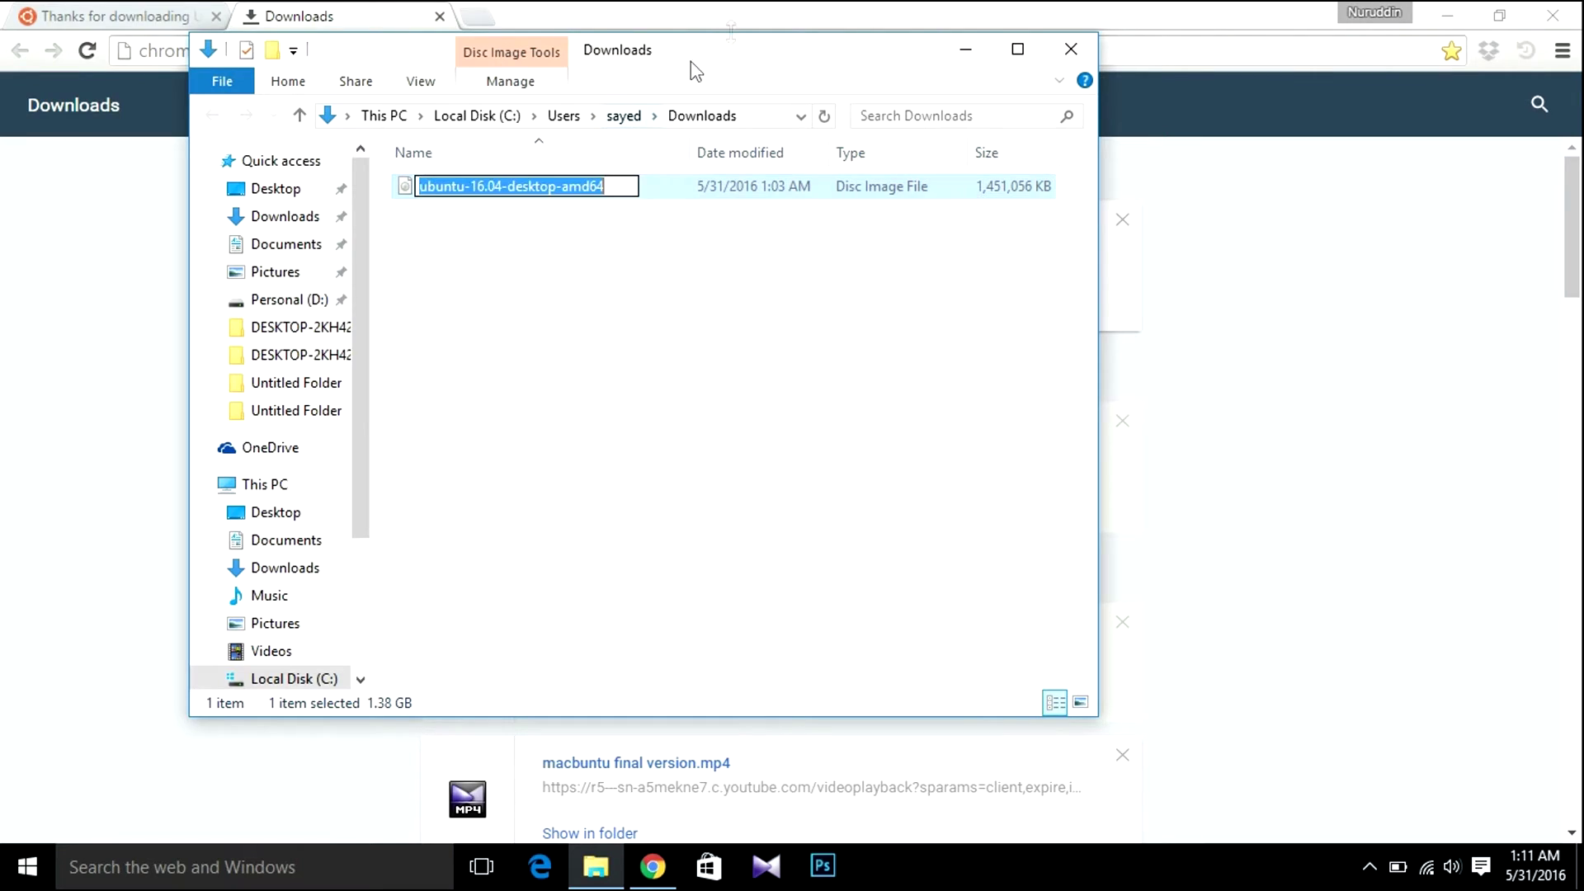
pyautogui.click(737, 64)
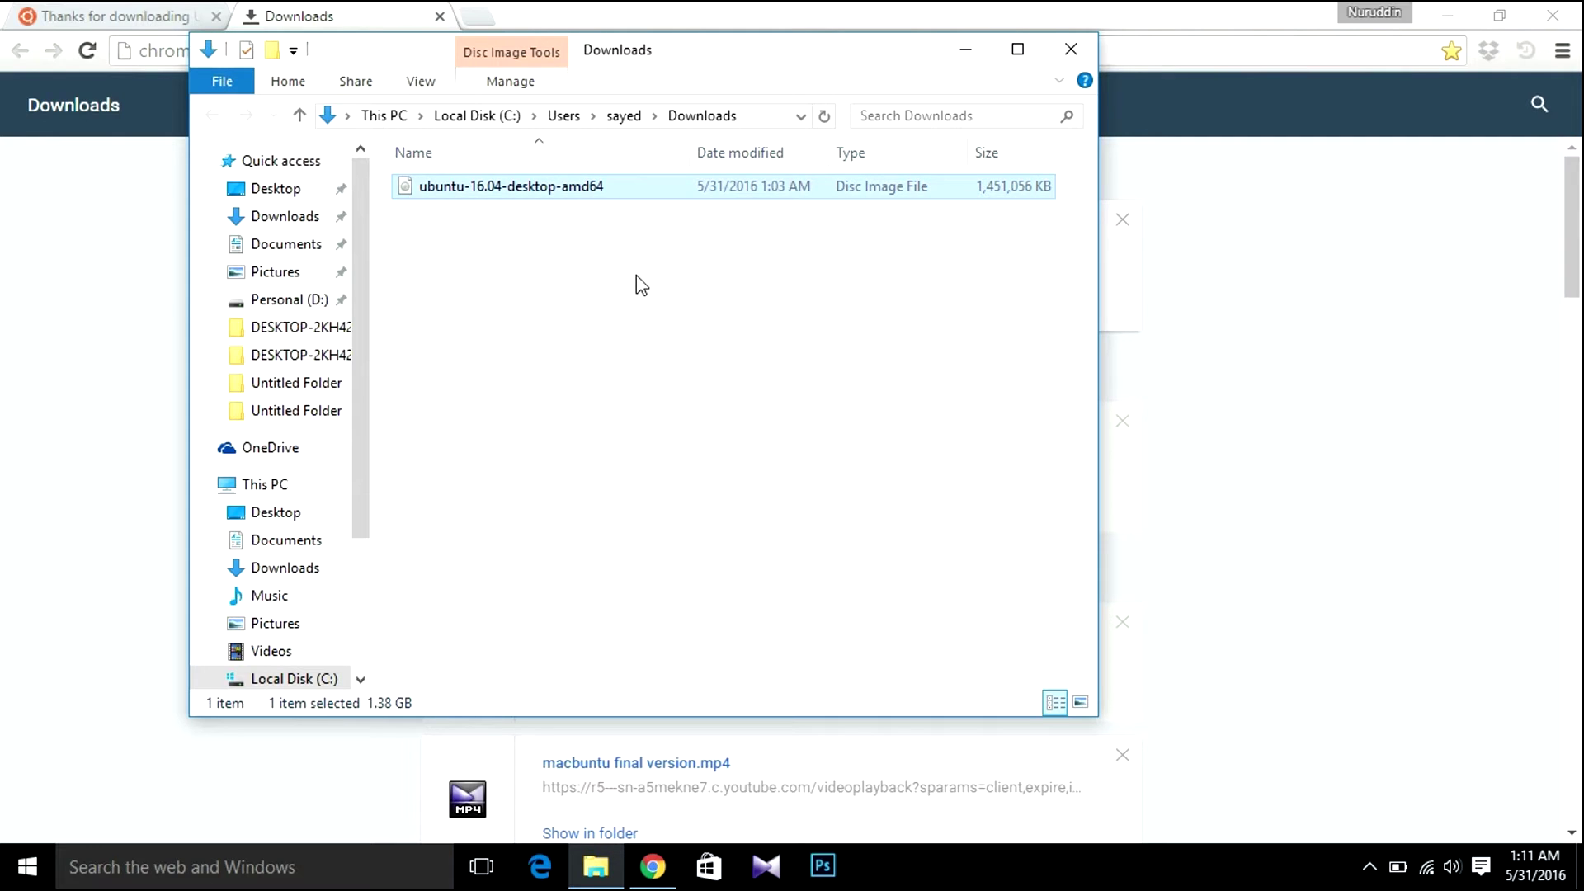
pyautogui.doubleClick(790, 62)
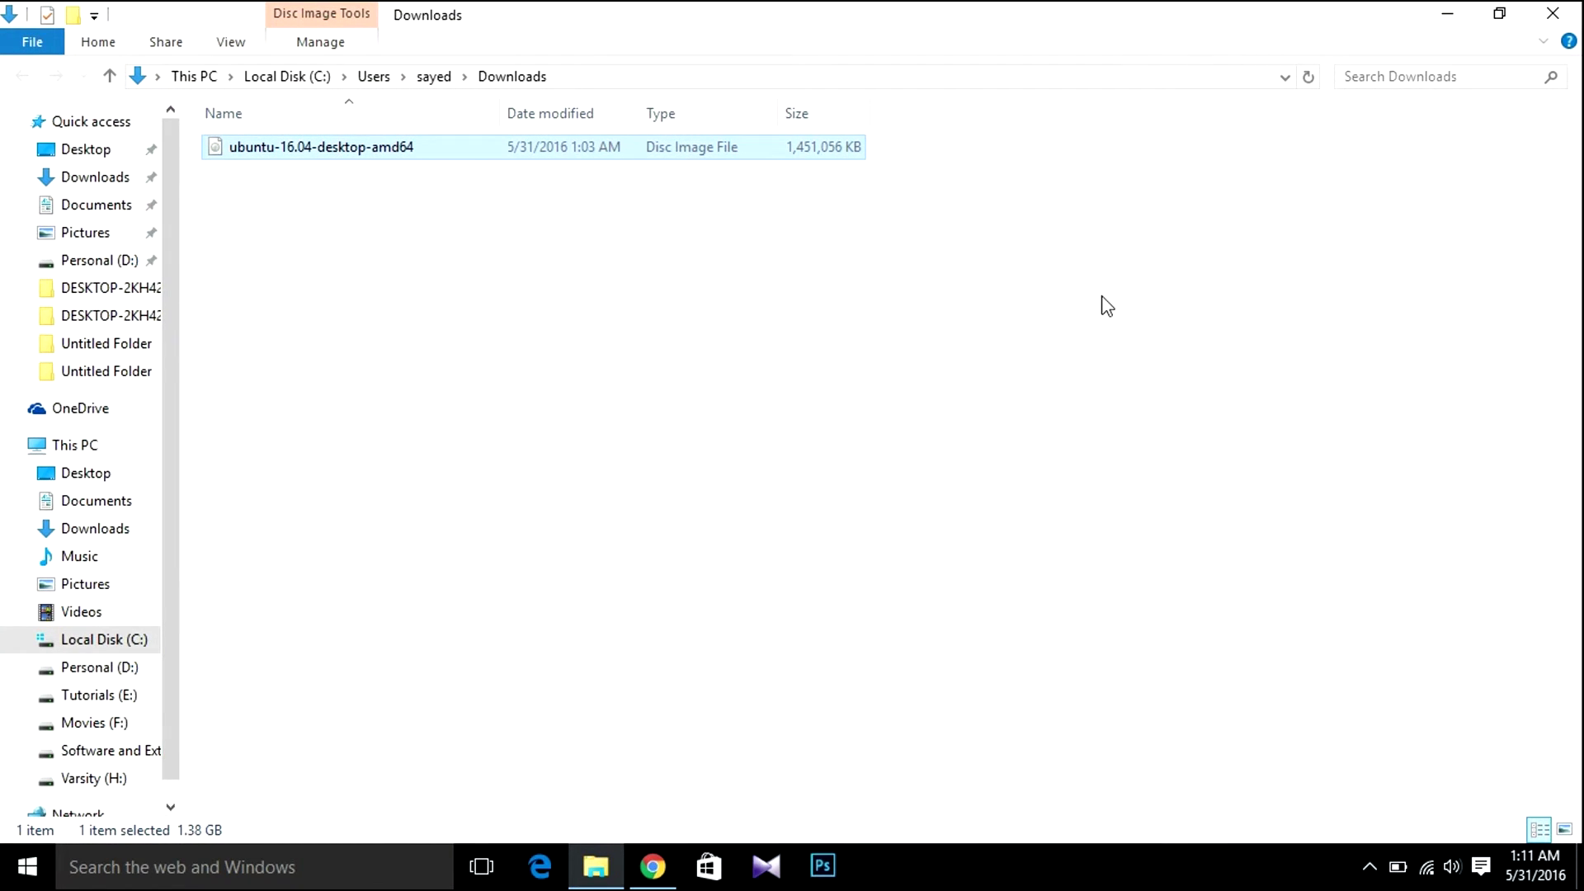
pyautogui.click(1446, 13)
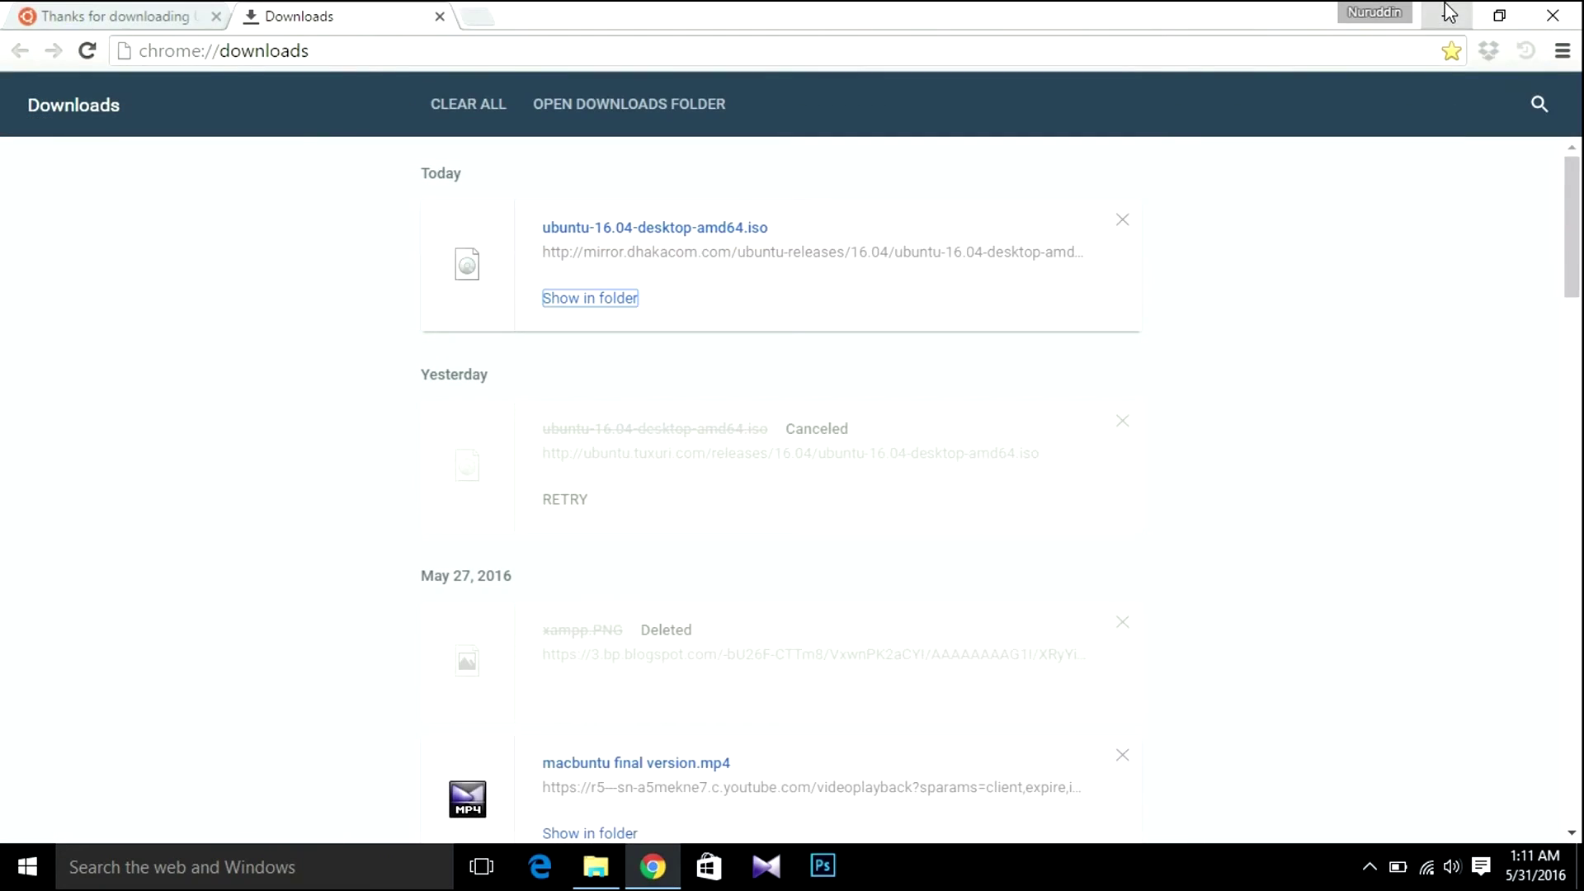
pyautogui.click(1448, 11)
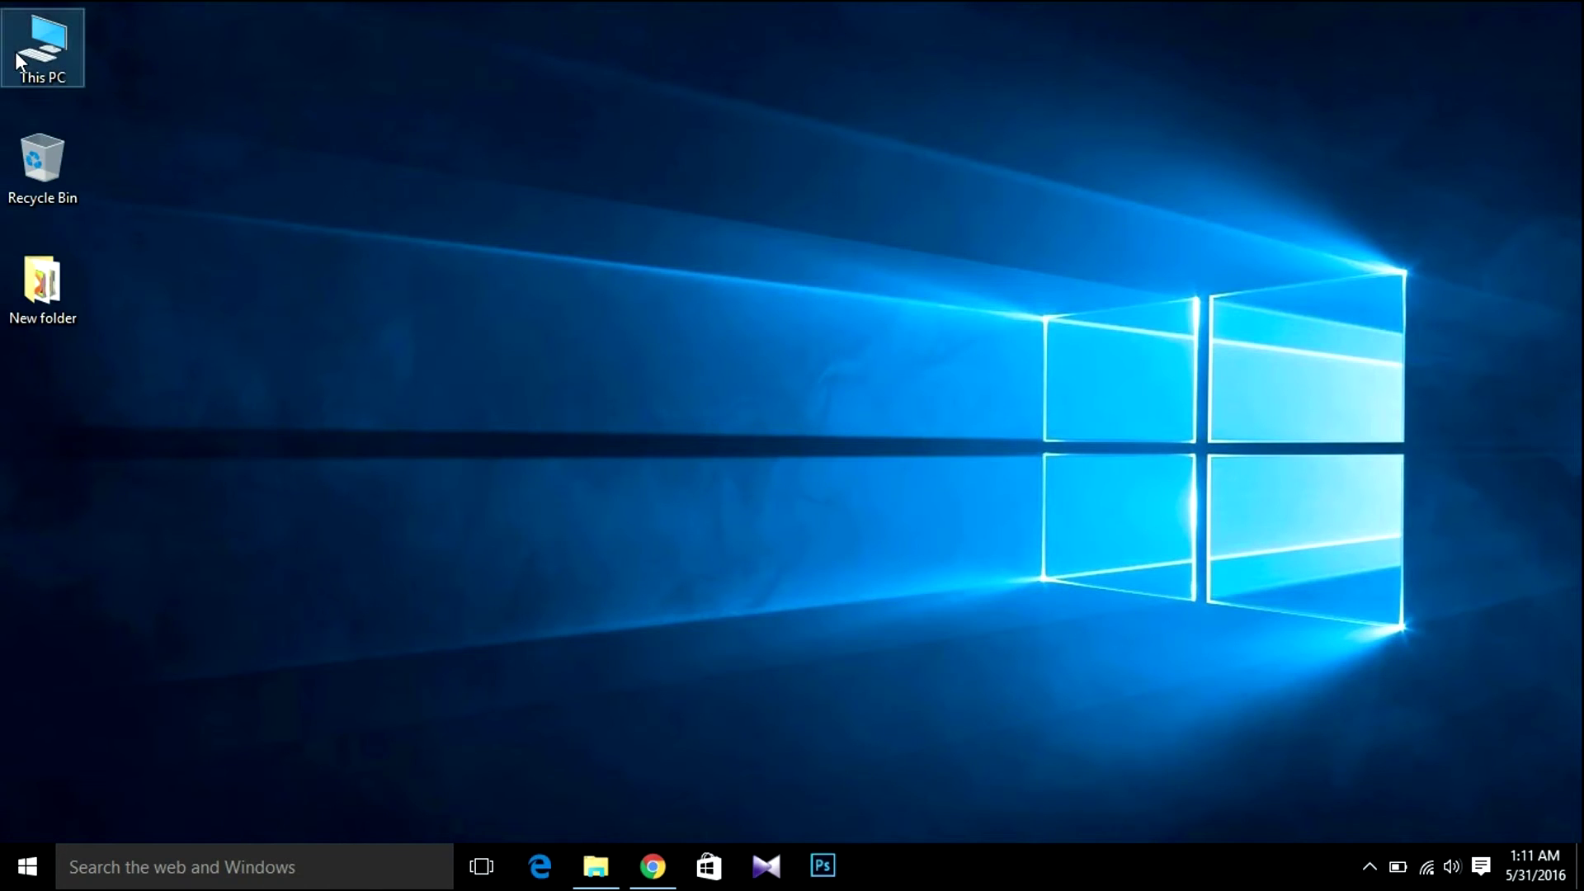
pyautogui.rightClick(18, 59)
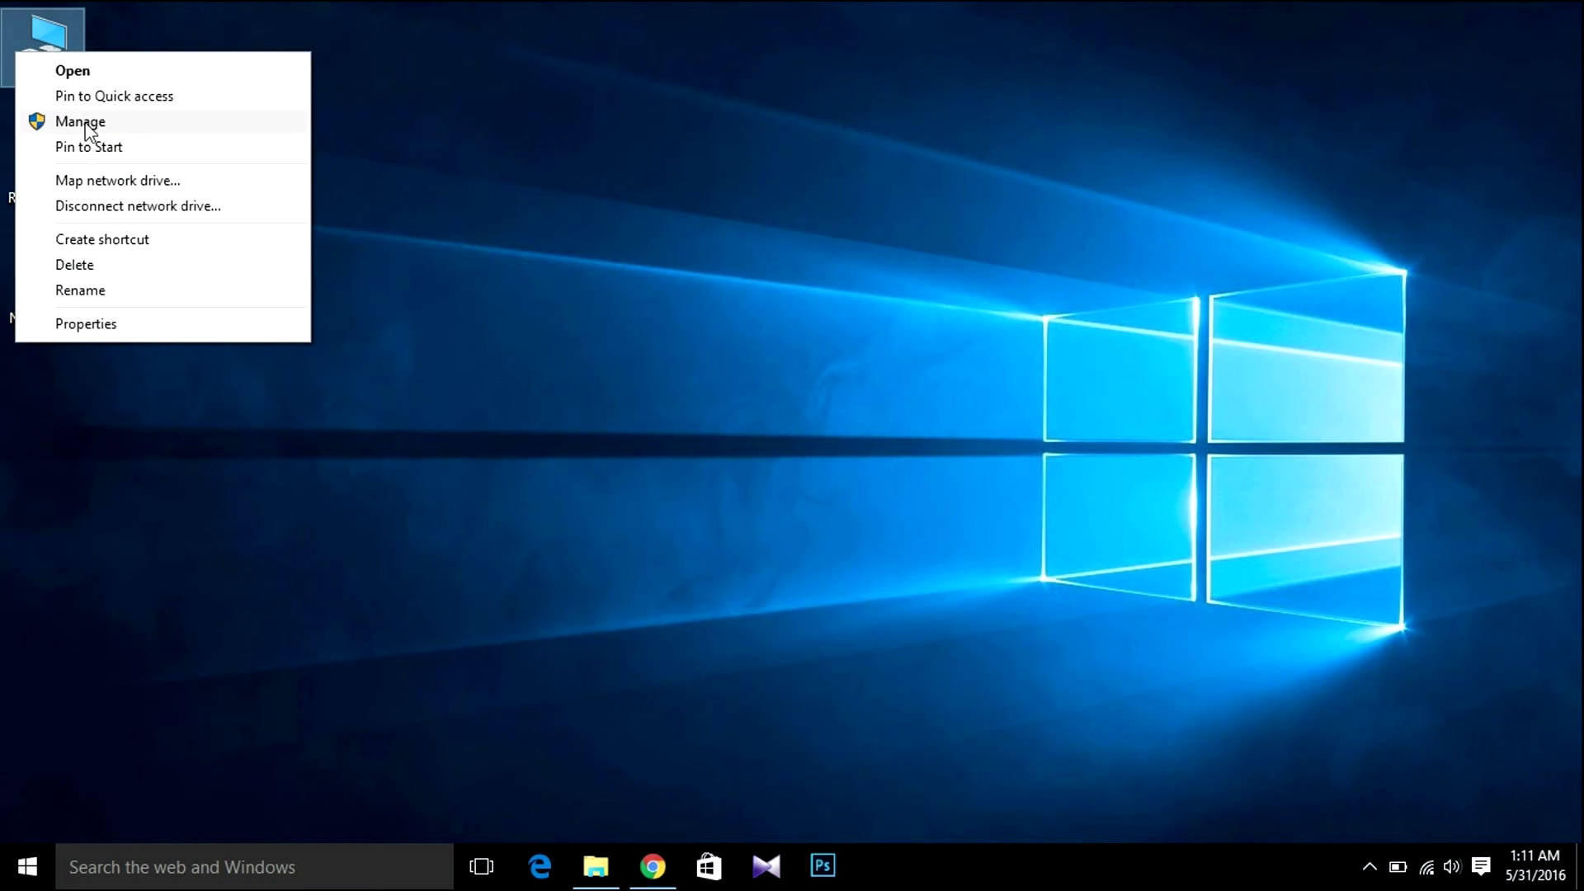
pyautogui.click(119, 325)
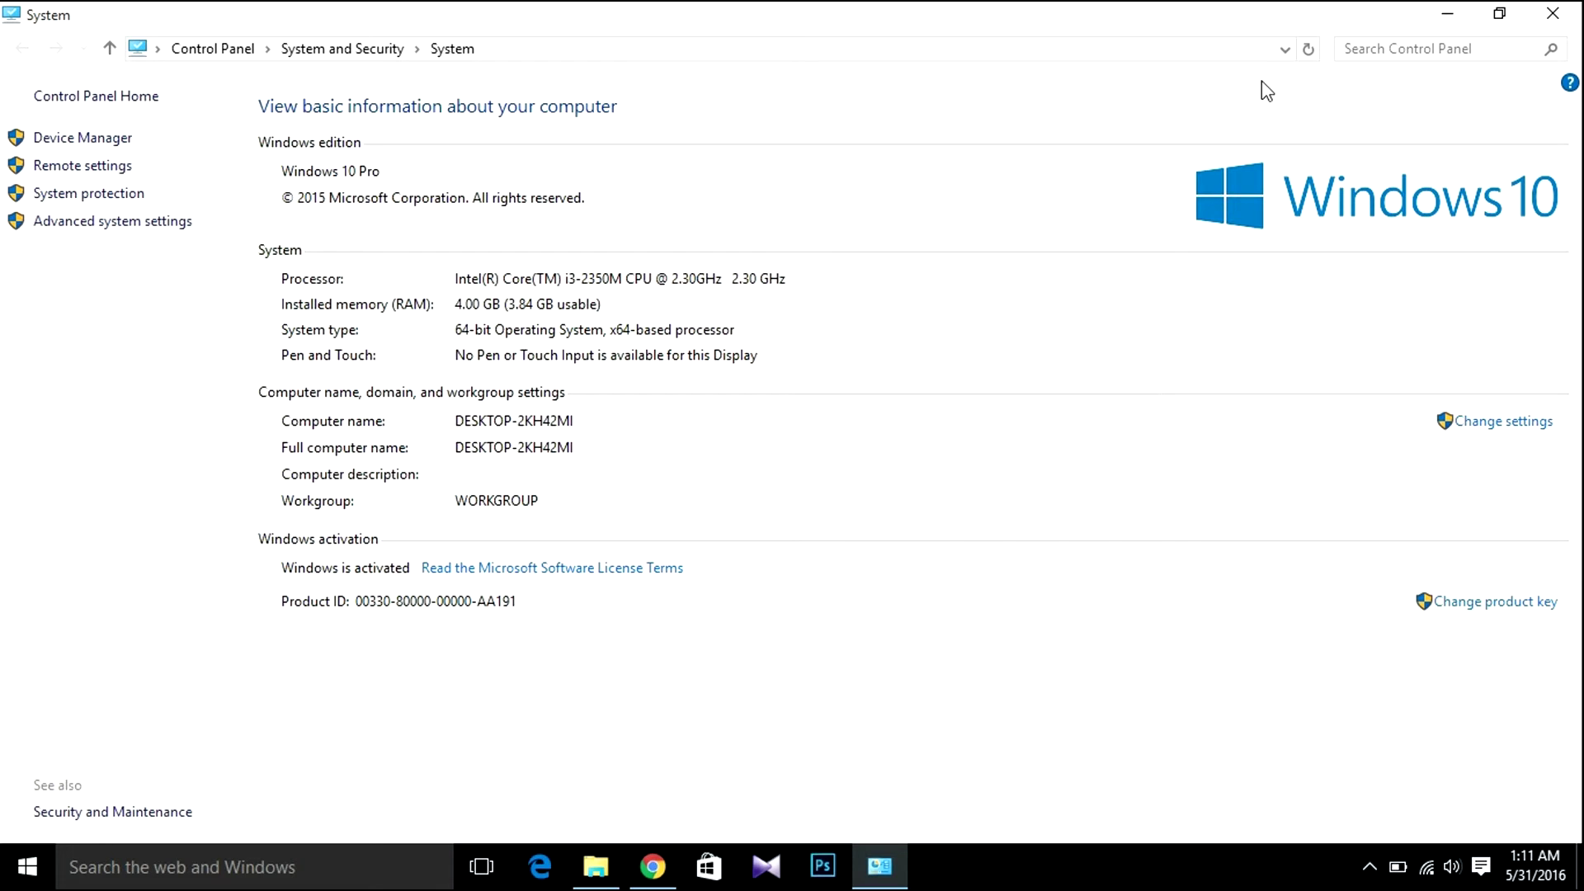
pyautogui.click(1536, 12)
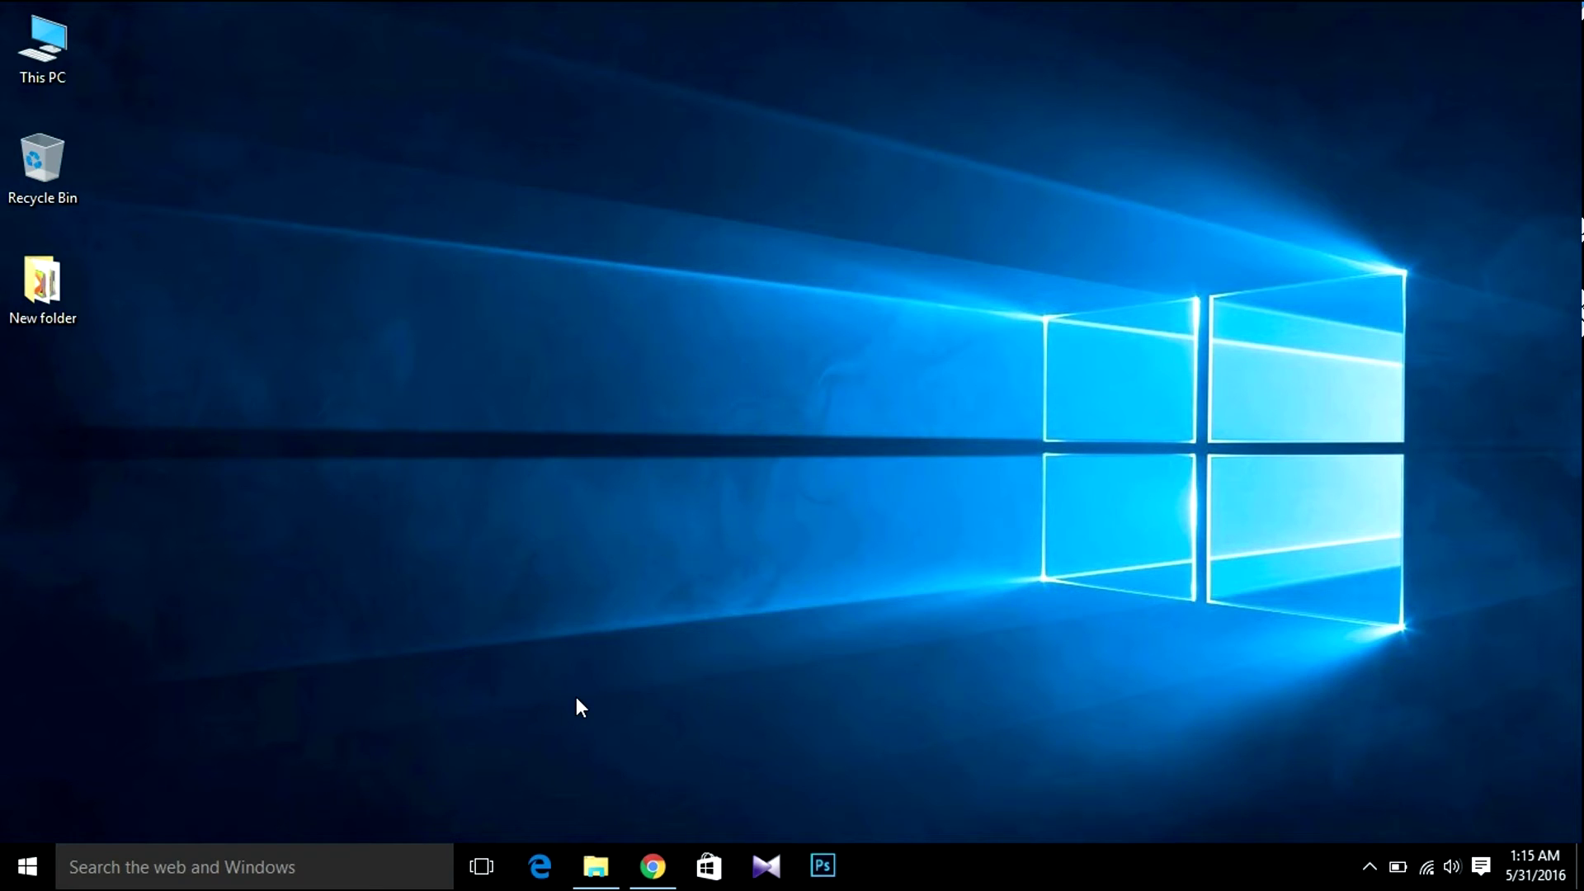
pyautogui.click(652, 866)
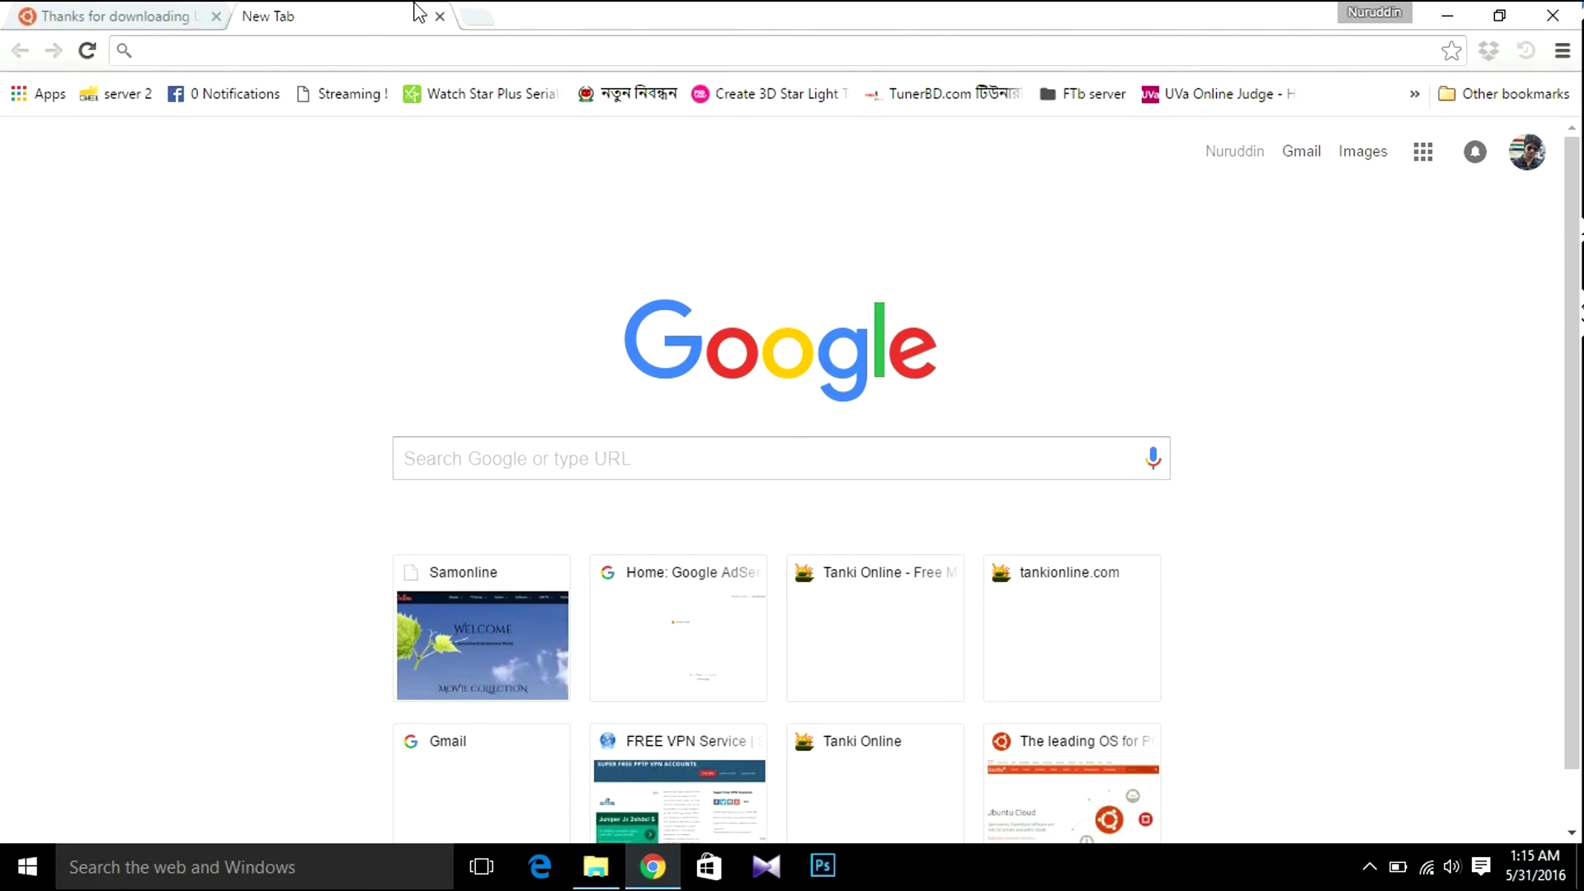
# Step: Search for 'poweriso download filehippo' and open the Download - PowerISO result
pyautogui.write('power iso')
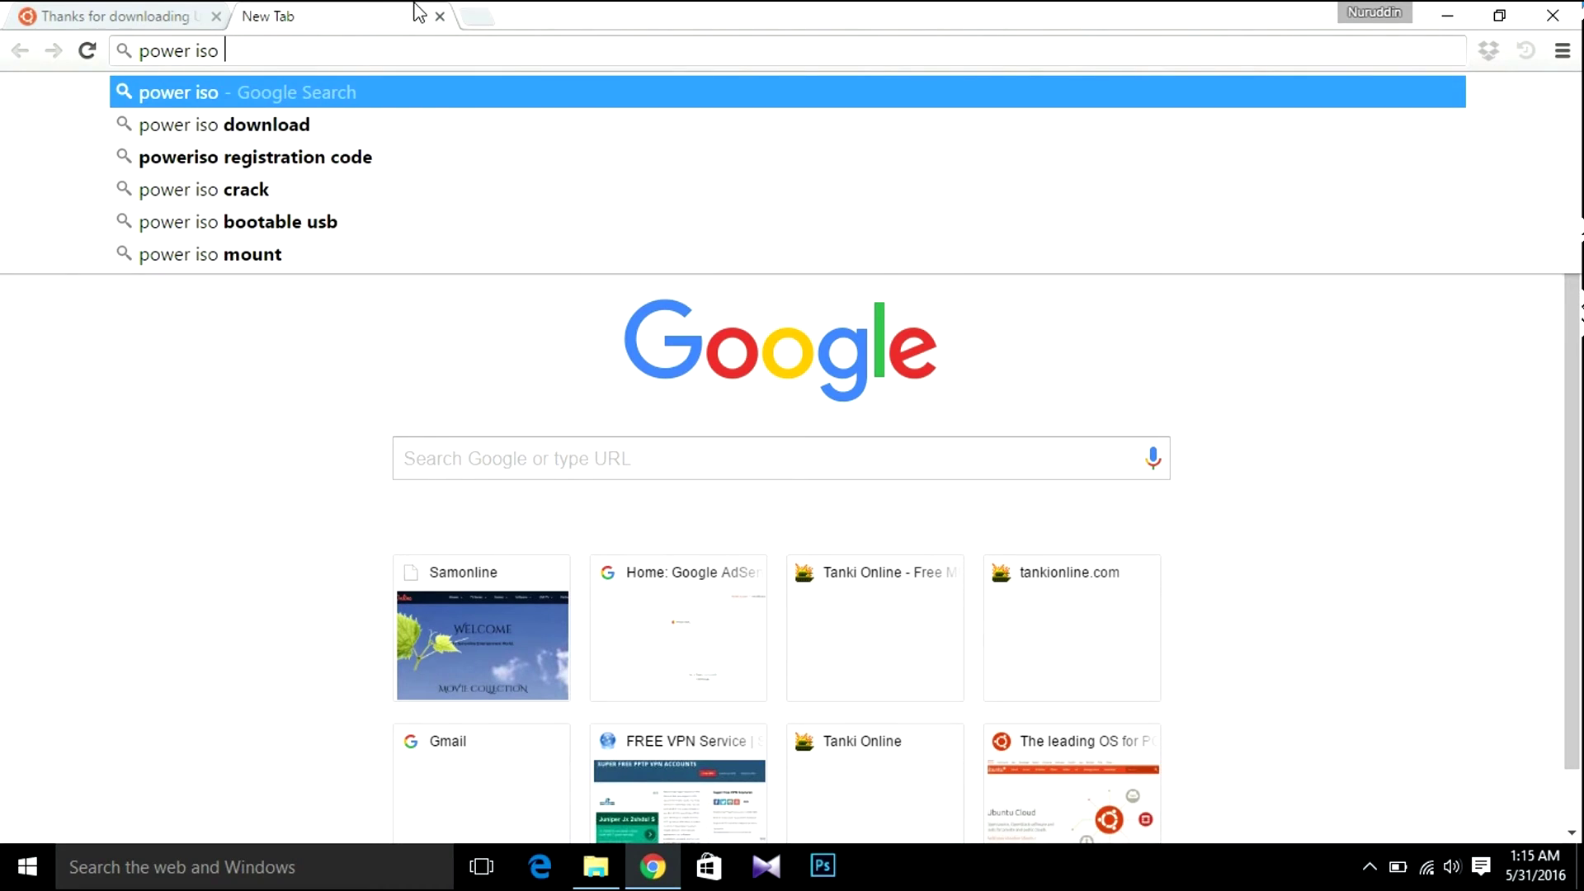
pyautogui.press('Down')
pyautogui.write('file')
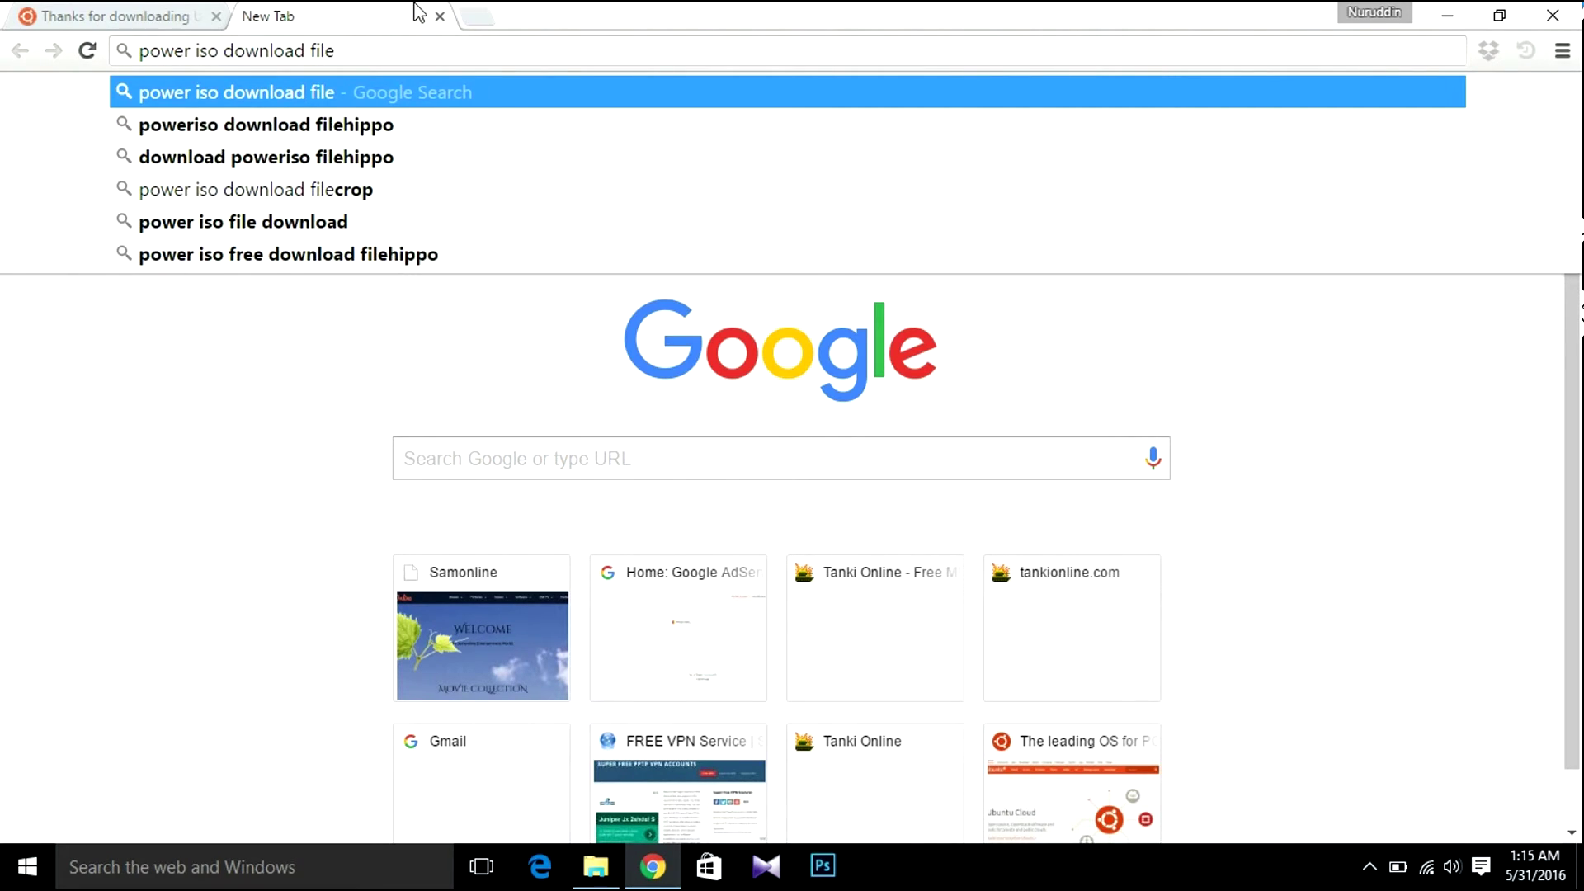
pyautogui.press('Down')
pyautogui.press('Return')
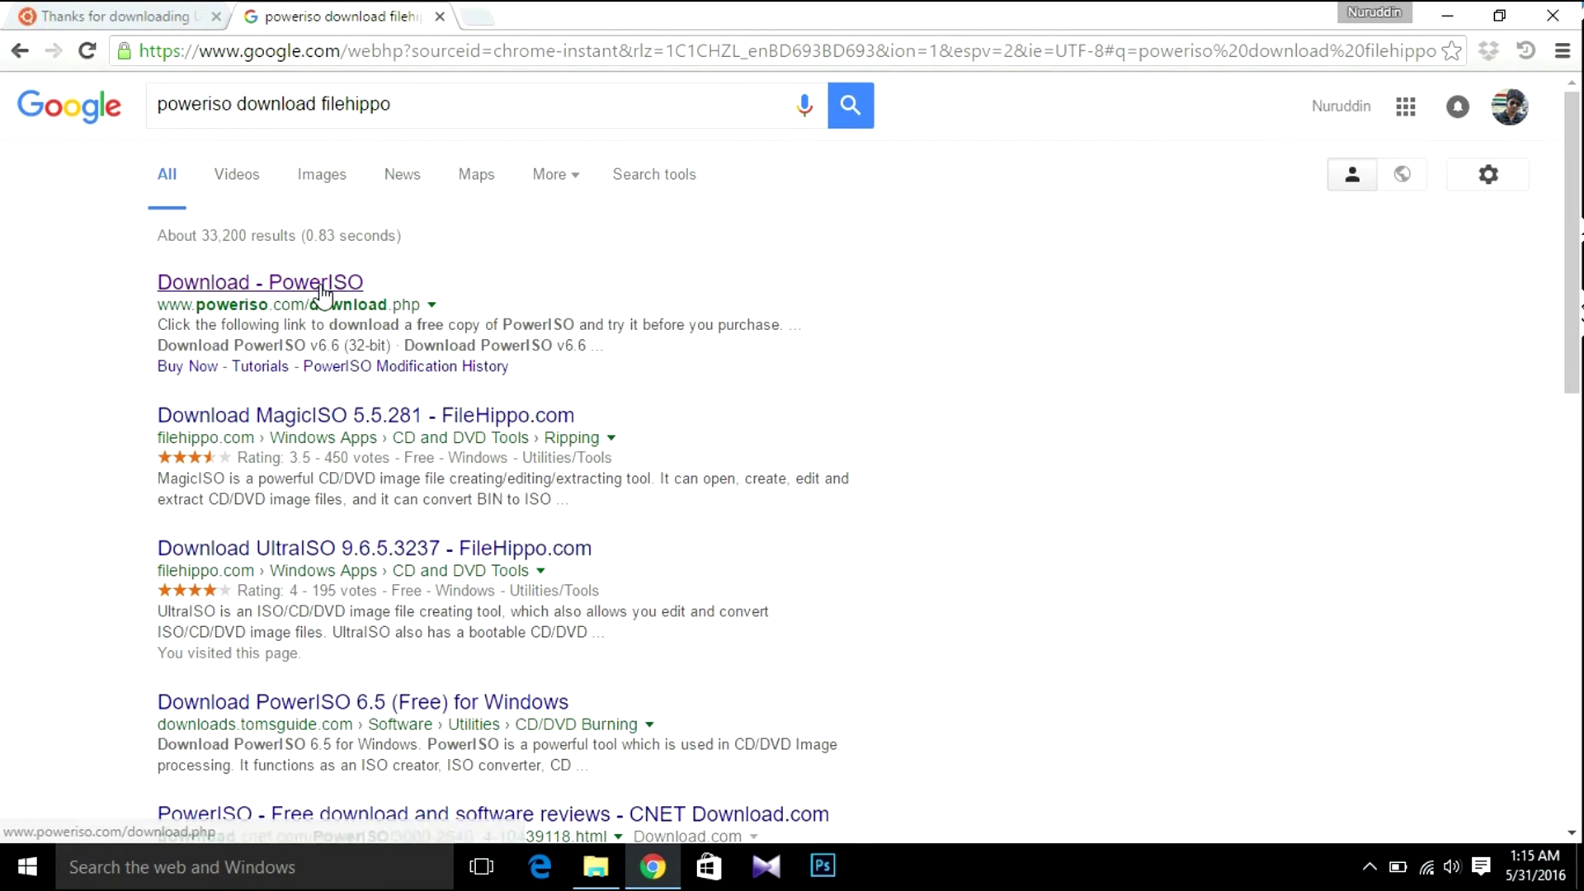
pyautogui.click(322, 289)
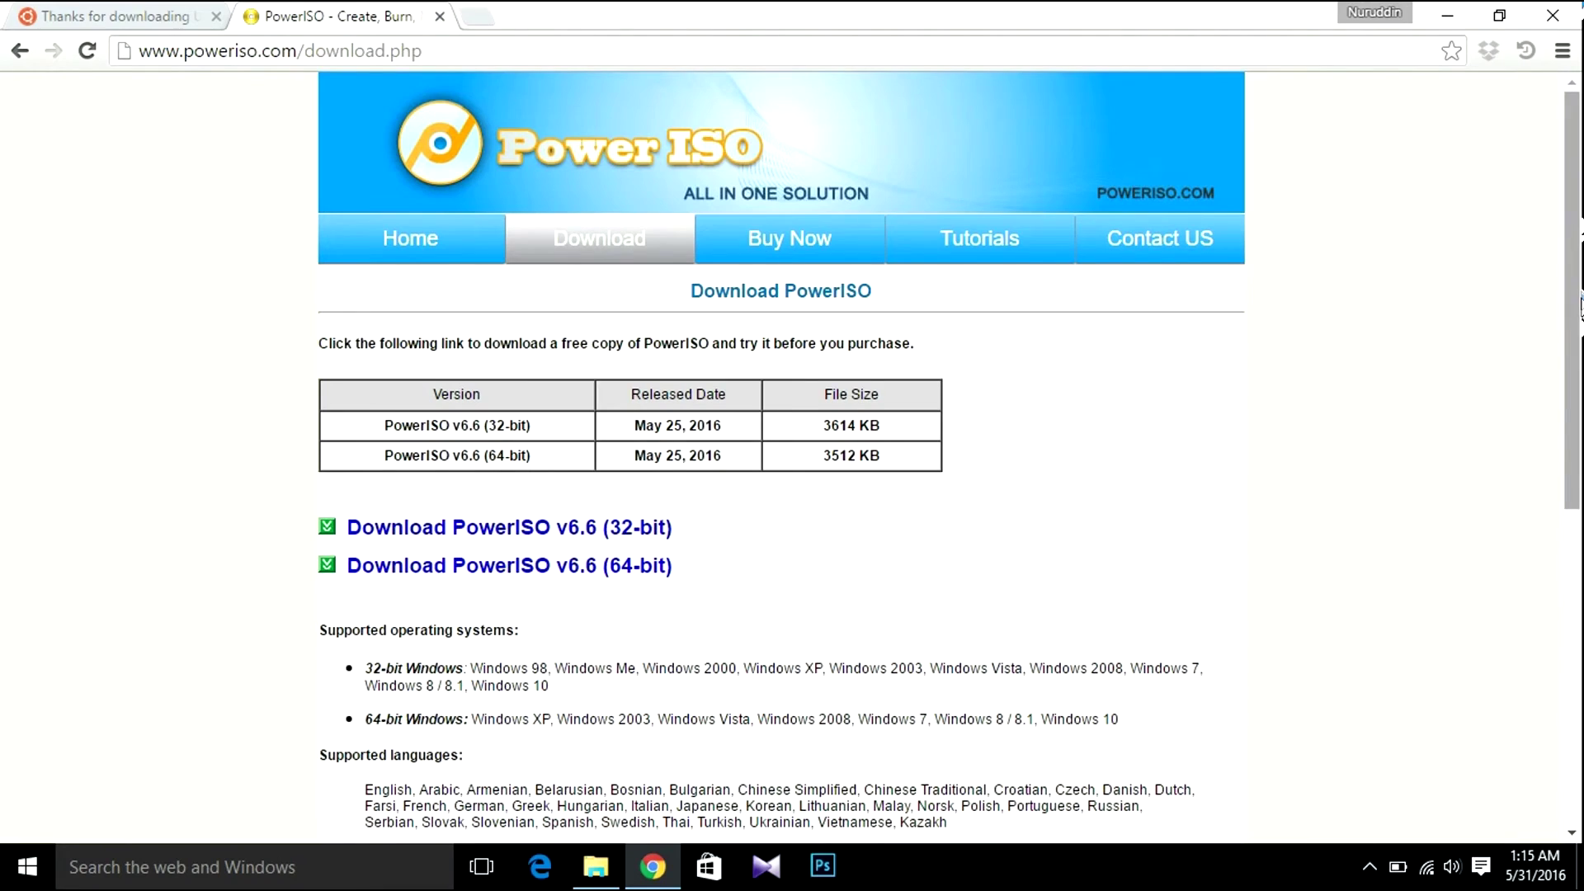
# Step: Download the PowerISO v6.6 (64-bit) installer and open Chrome's full downloads list
pyautogui.scroll(-1, 1572, 314)
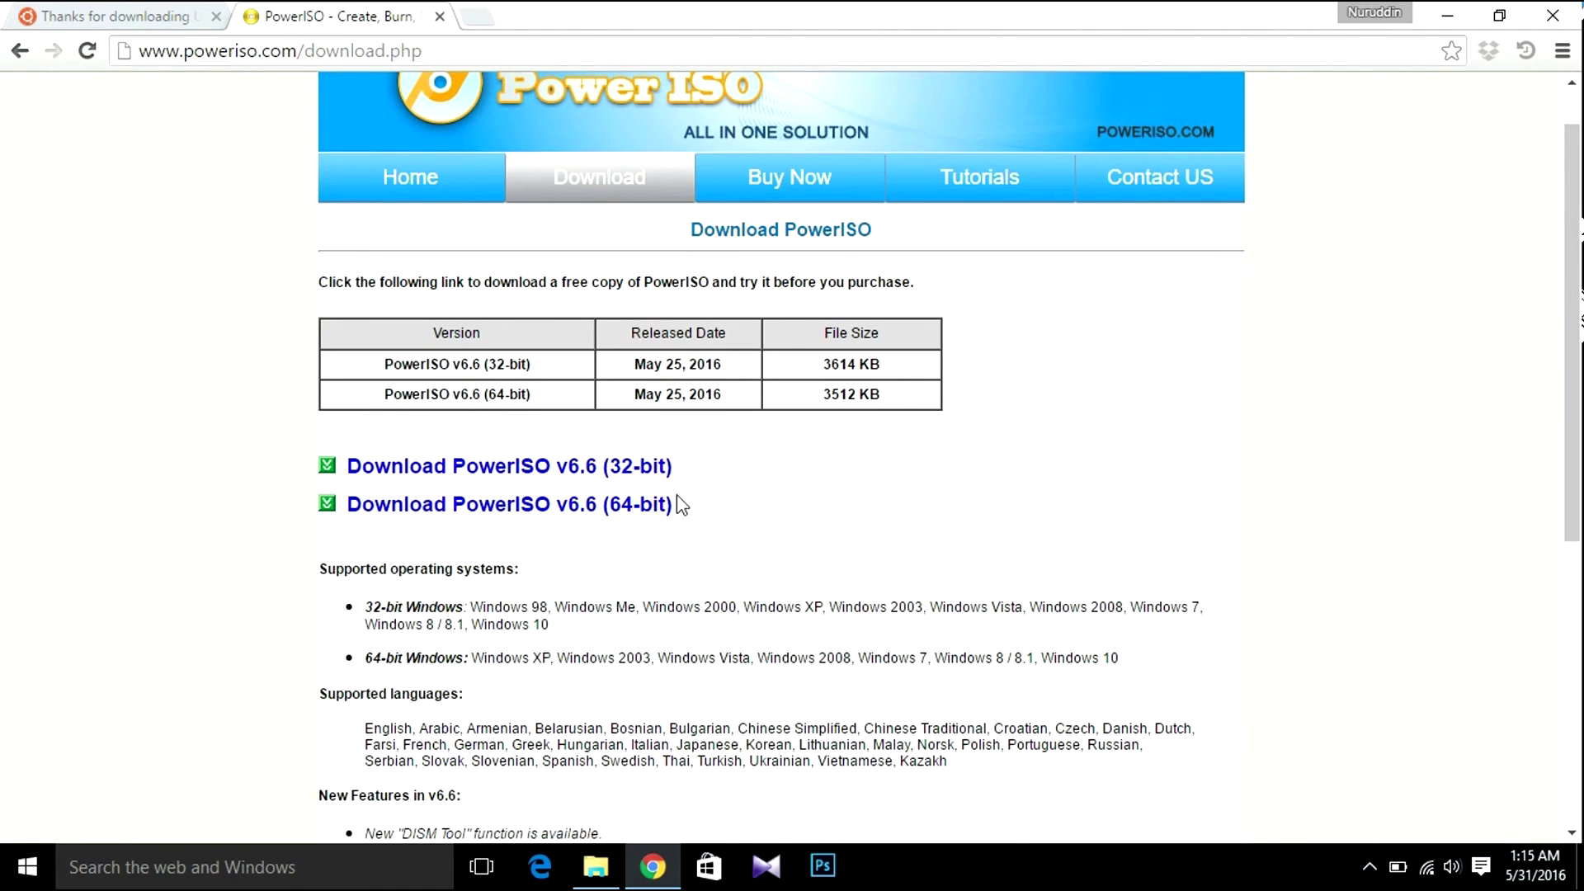
pyautogui.click(517, 516)
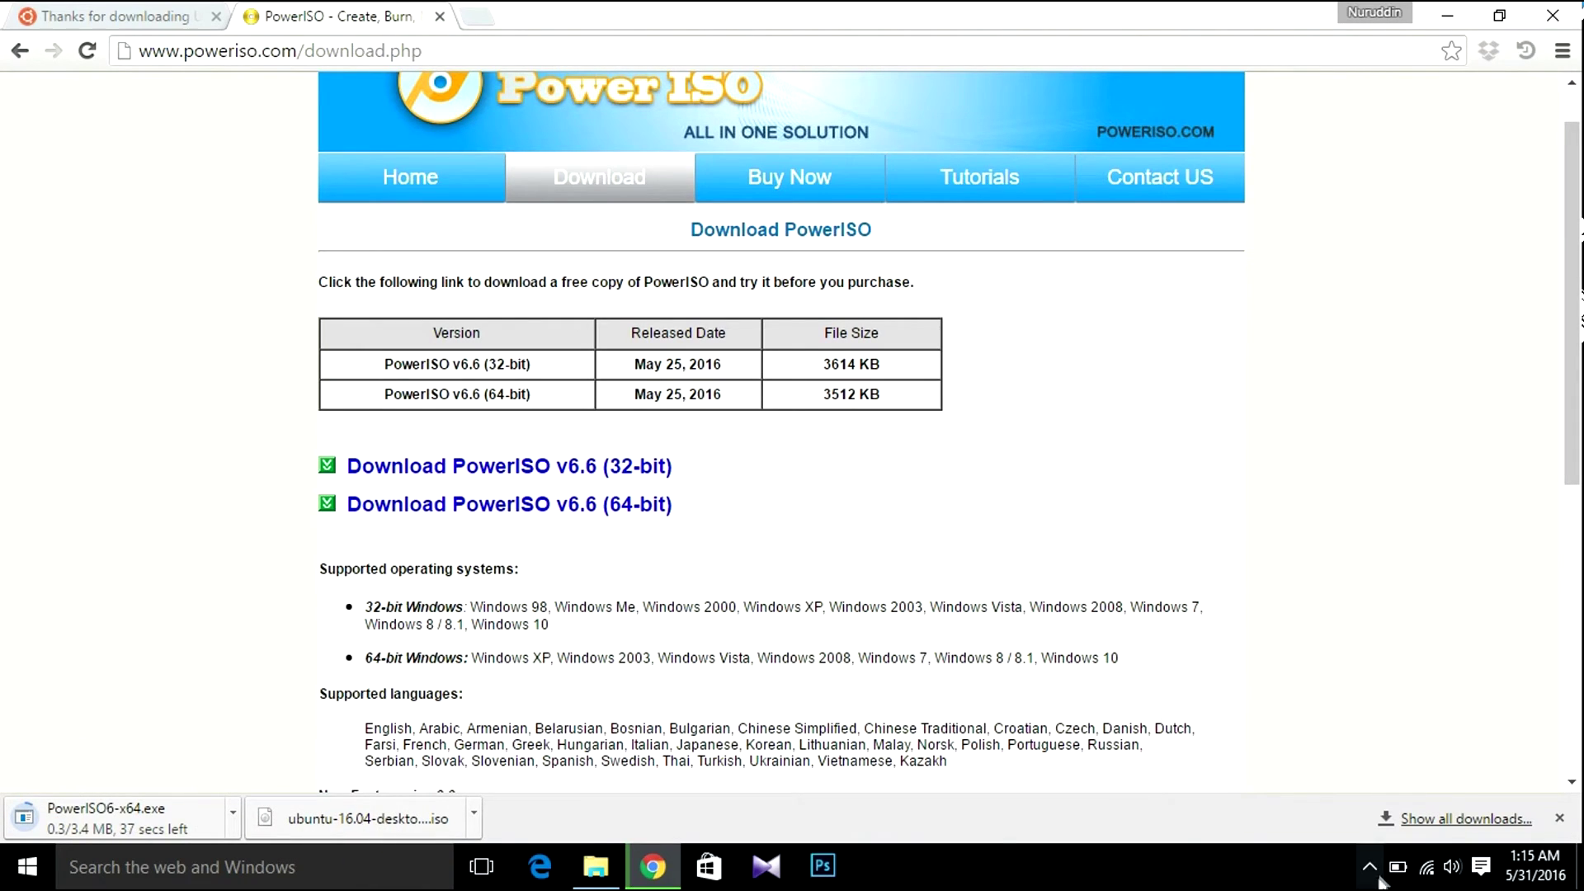
pyautogui.click(1452, 819)
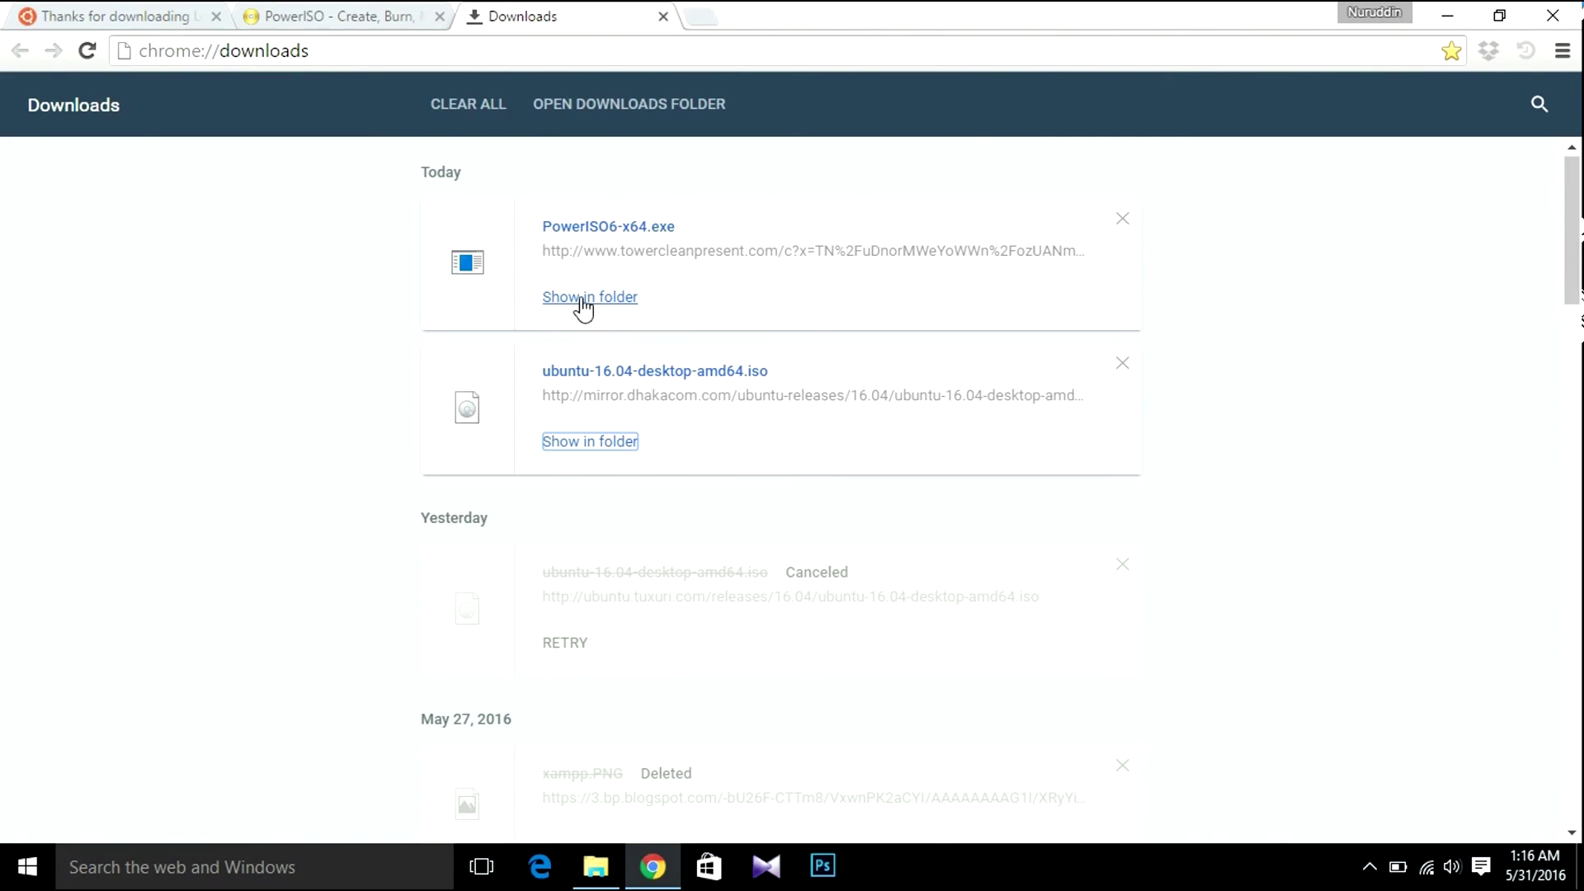
# Step: Run PowerISO6-x64.exe from its folder, accepting the license and skipping the additional software page
pyautogui.click(583, 299)
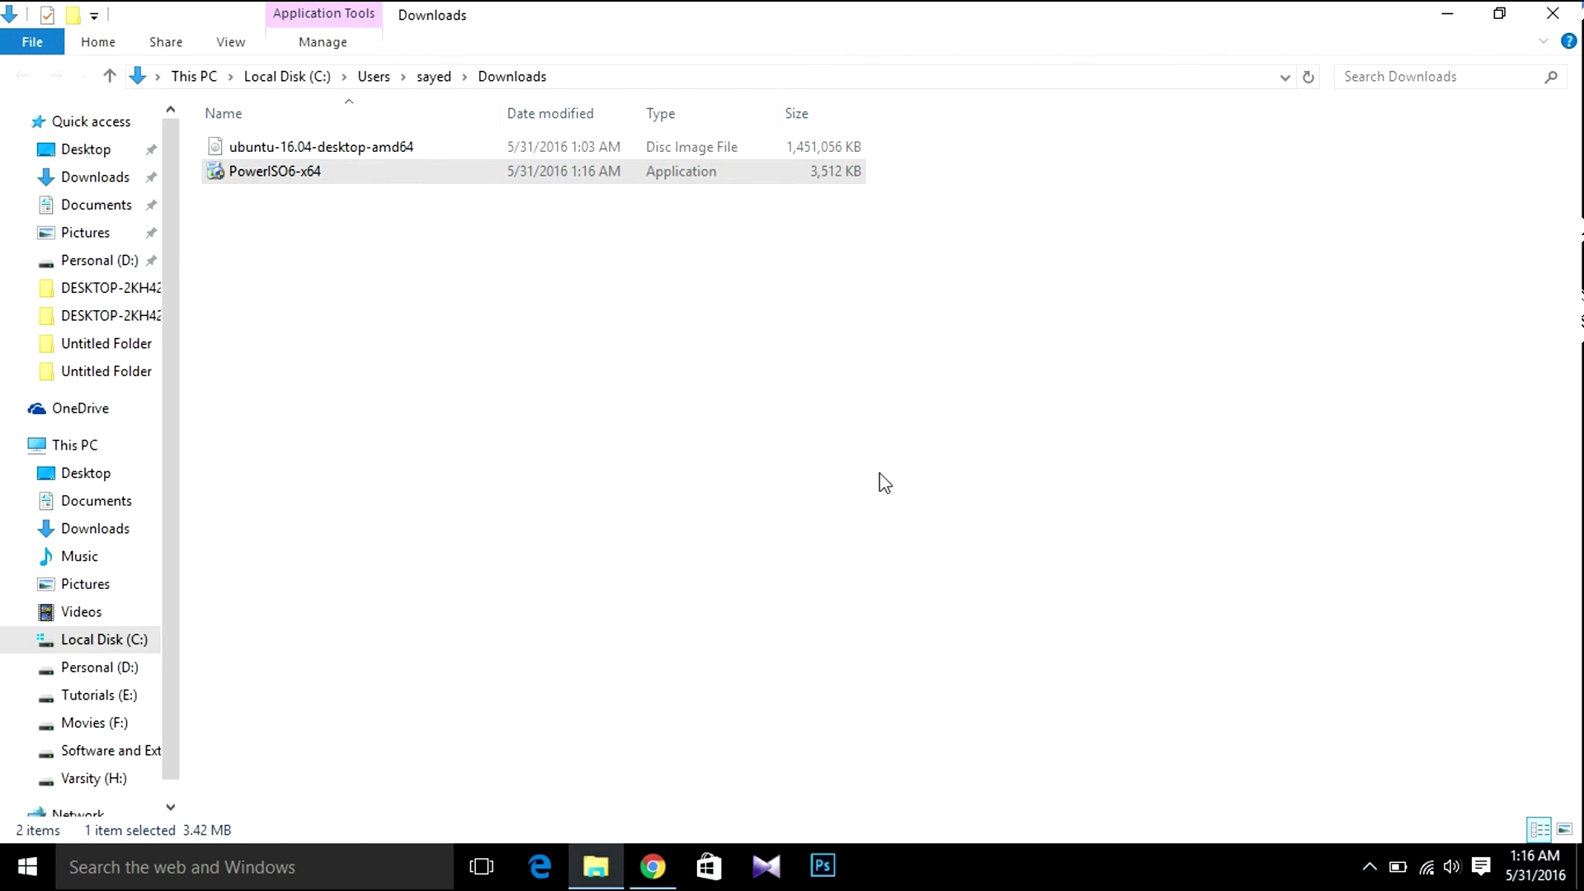
pyautogui.click(939, 617)
pyautogui.click(936, 617)
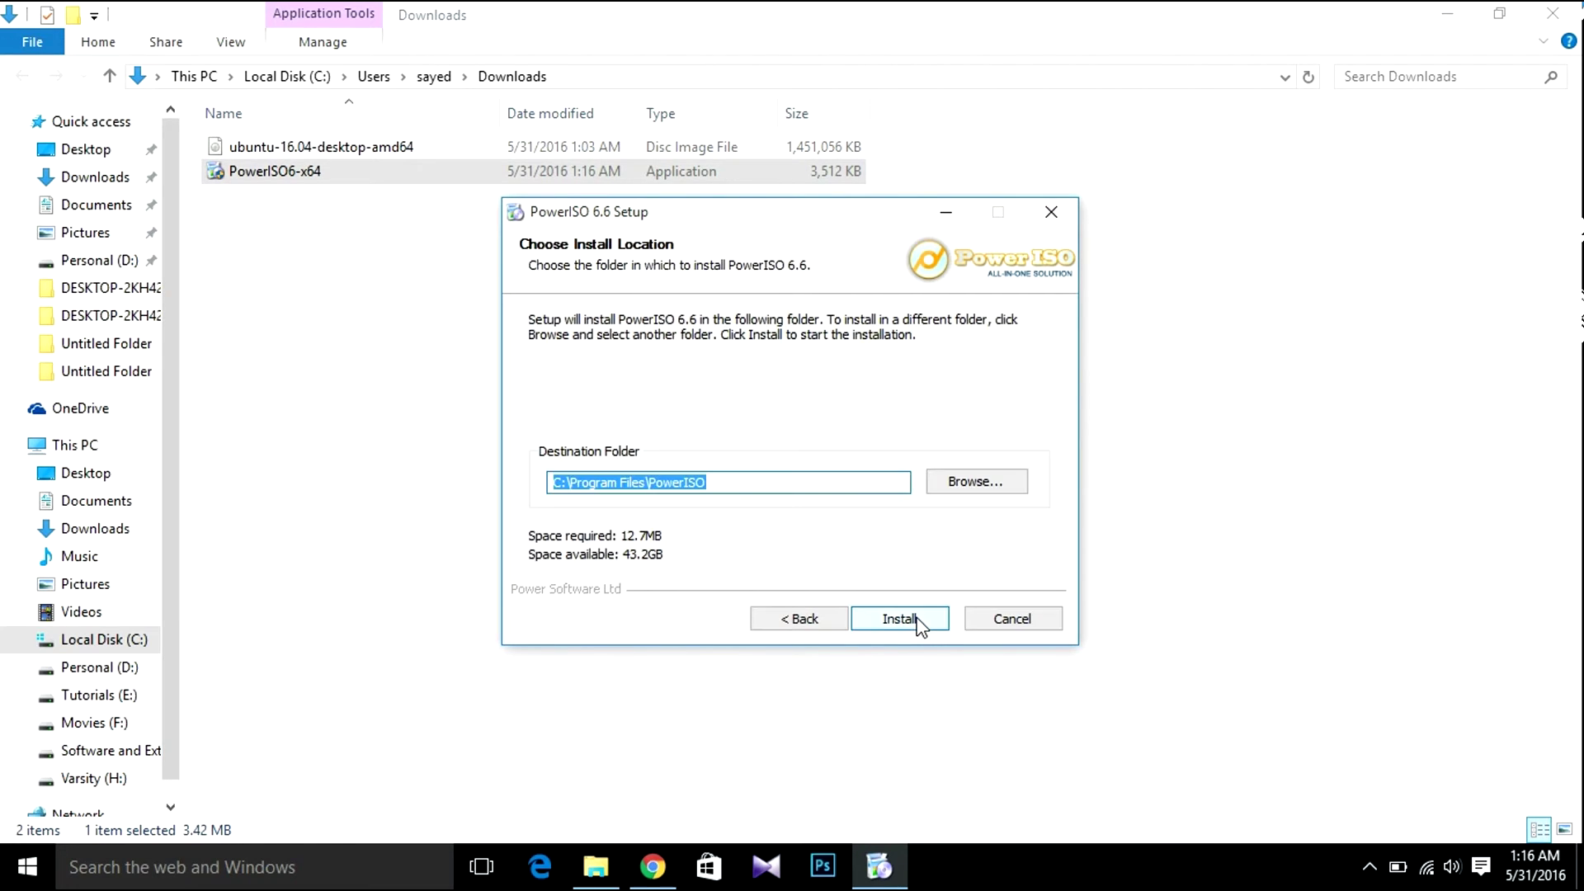
# Step: Install PowerISO into C:\Program Files\PowerISO, finish setup, close the thank-you page, and minimize Chrome
pyautogui.click(918, 624)
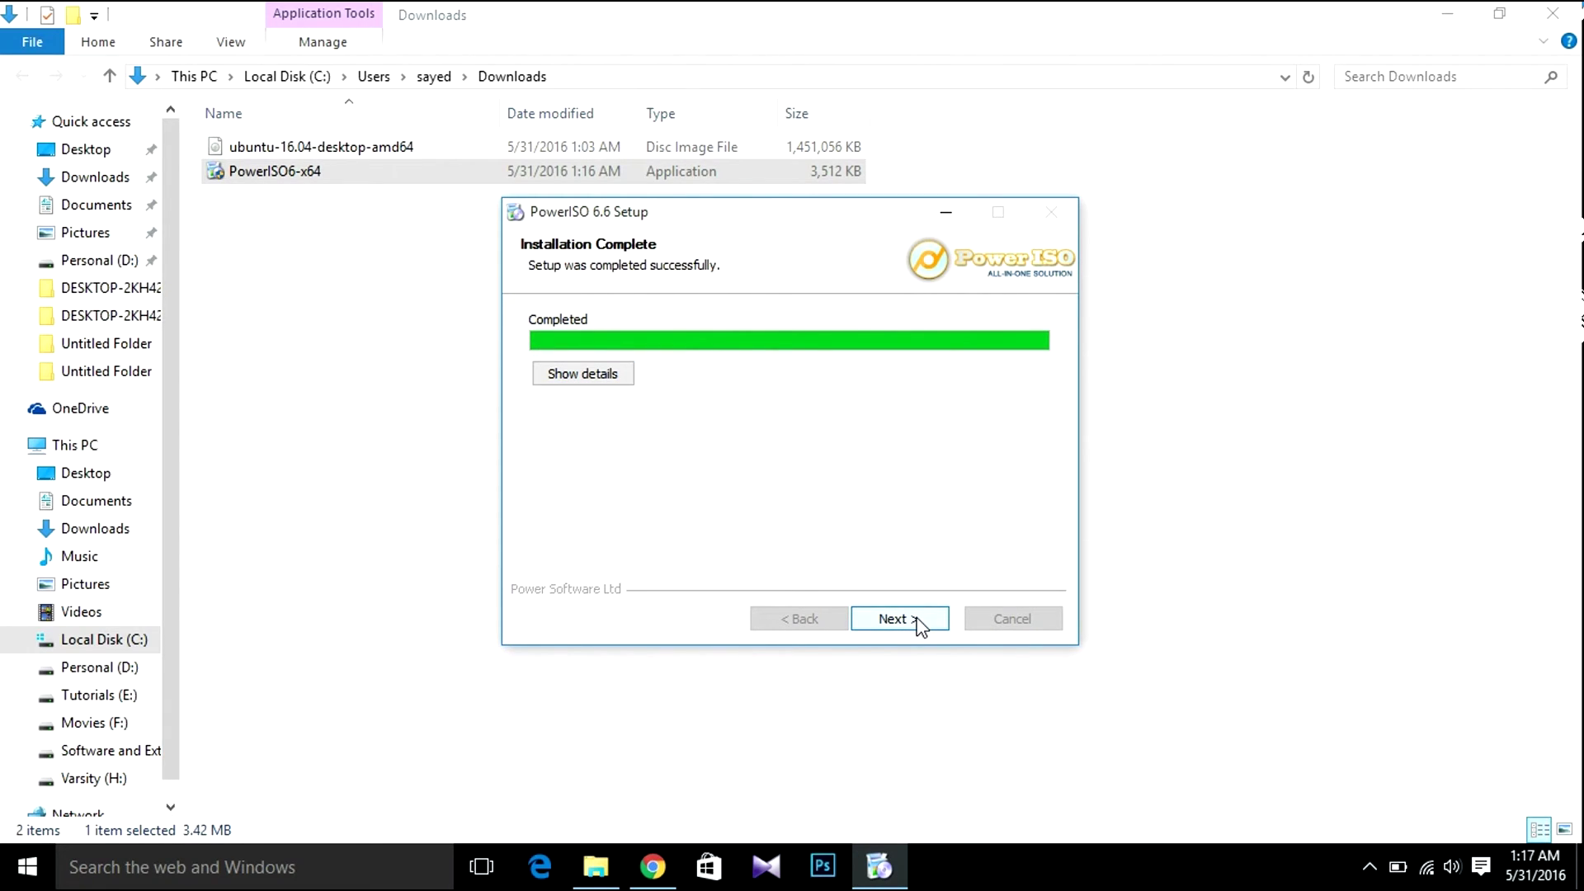
pyautogui.click(899, 619)
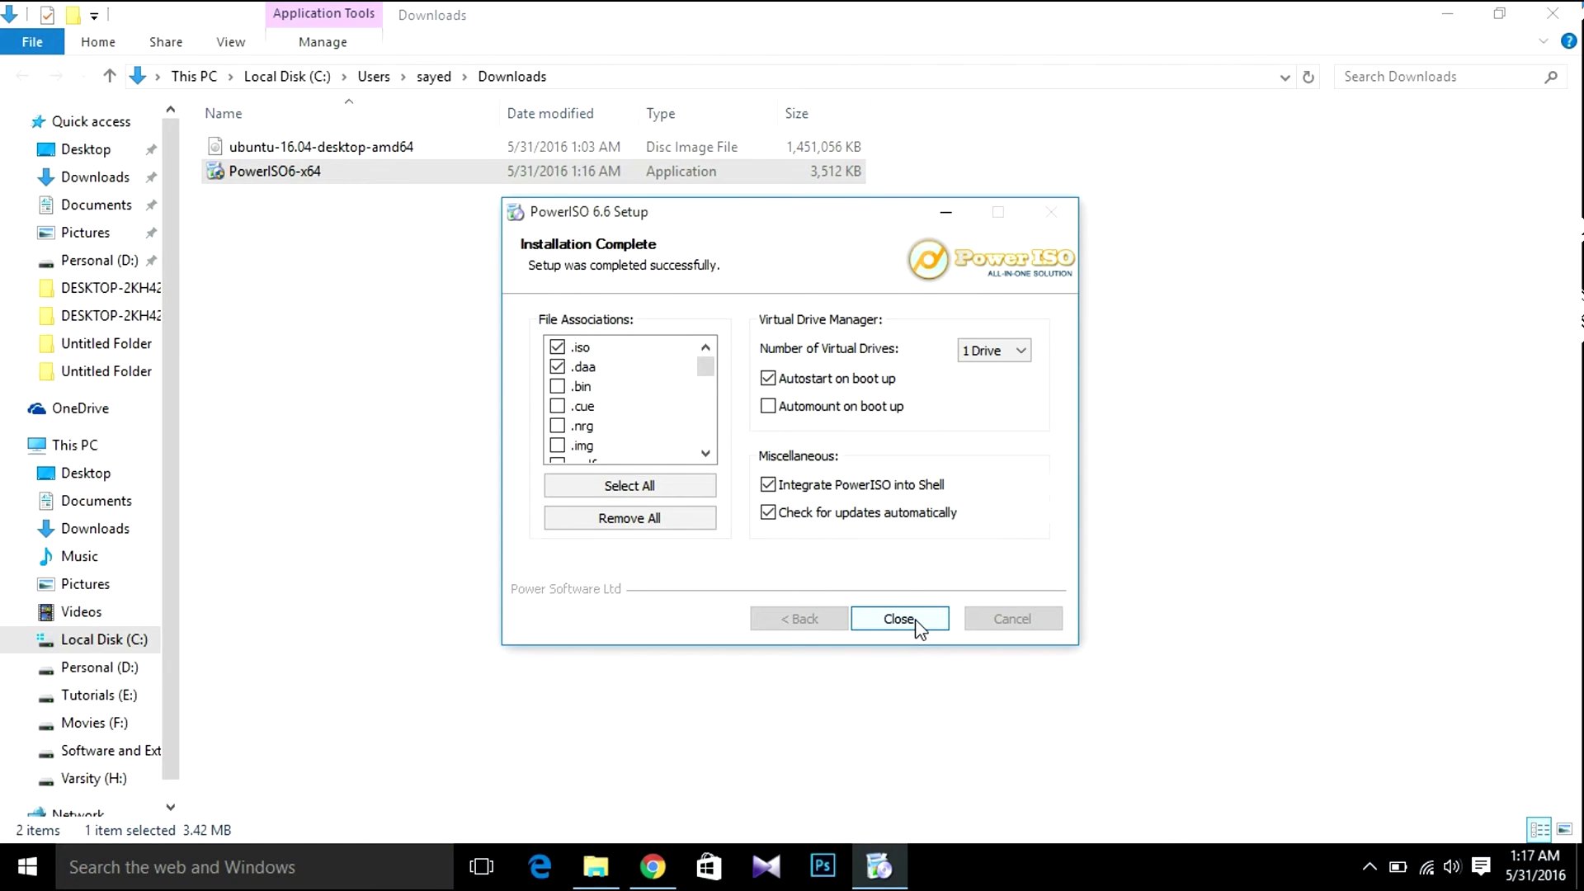
pyautogui.click(899, 619)
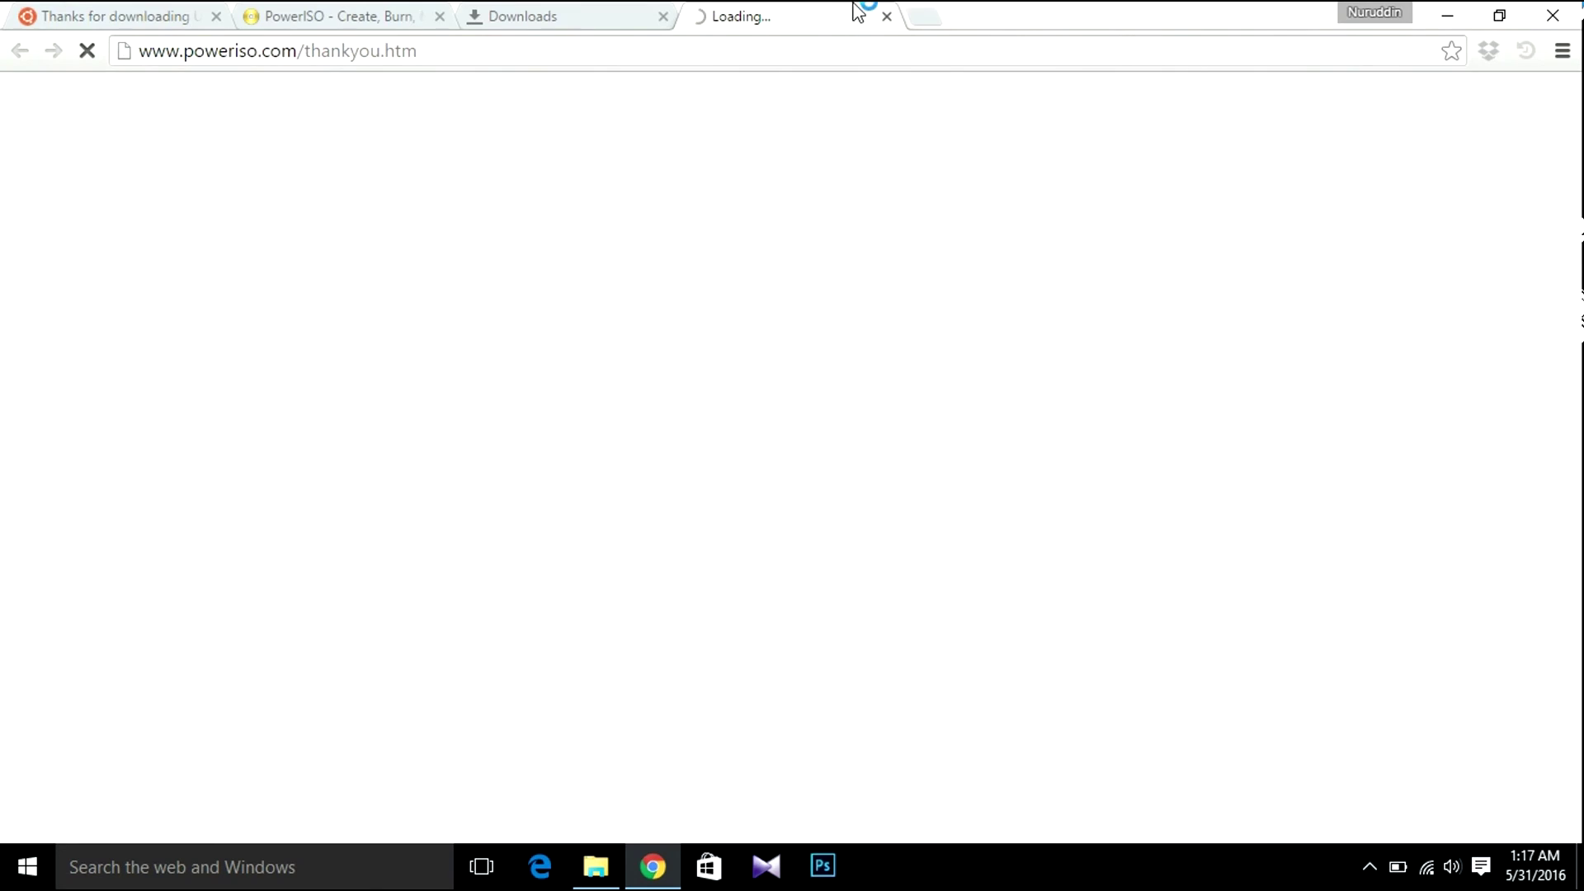
pyautogui.click(887, 16)
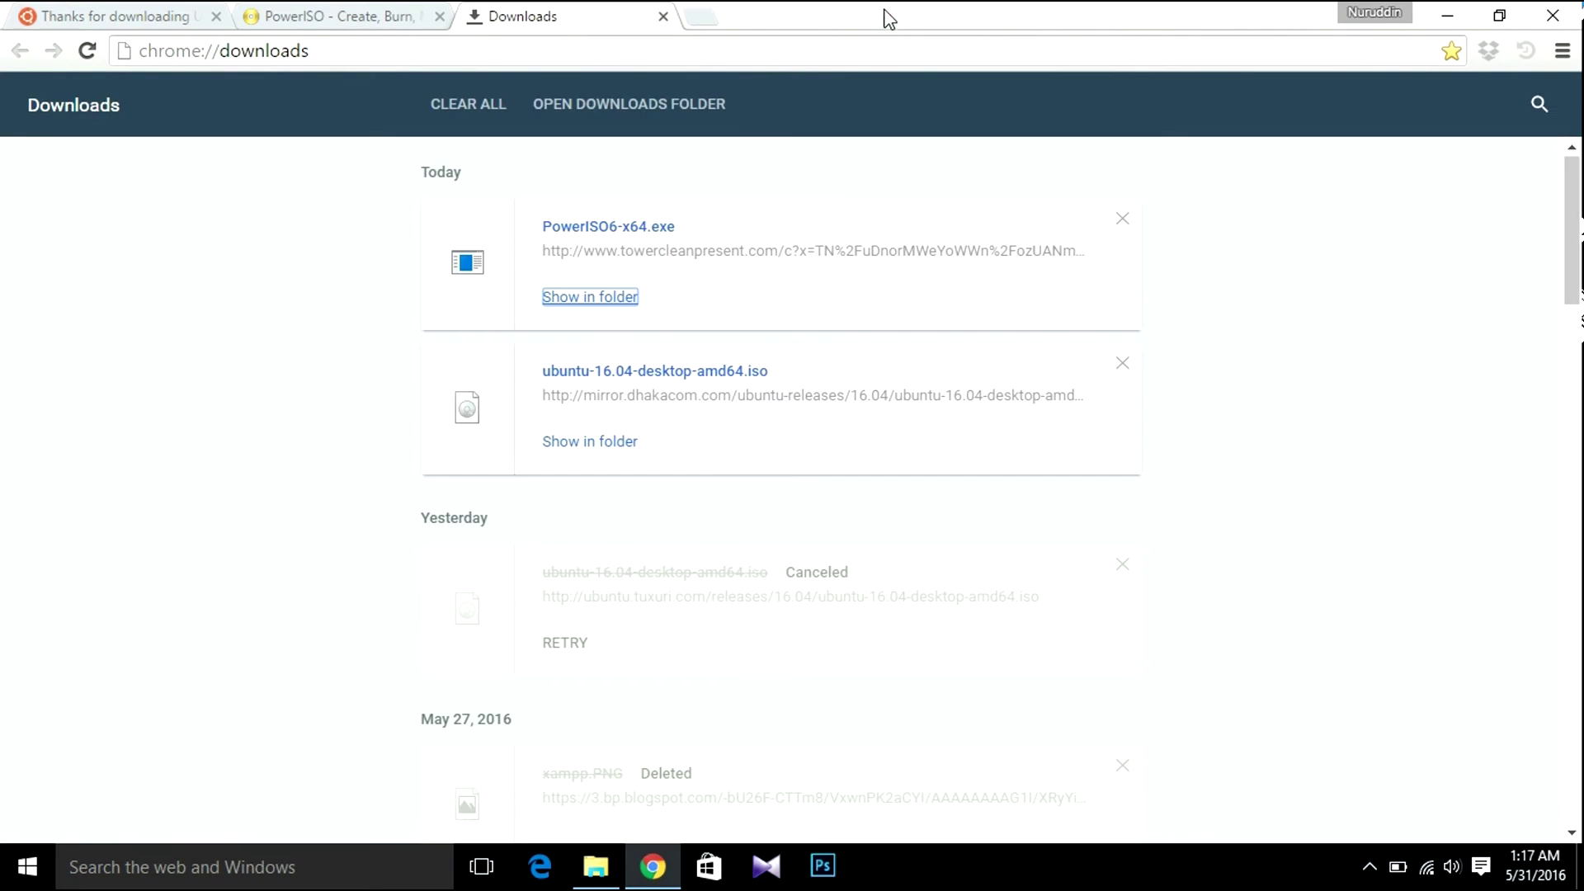
pyautogui.click(1449, 12)
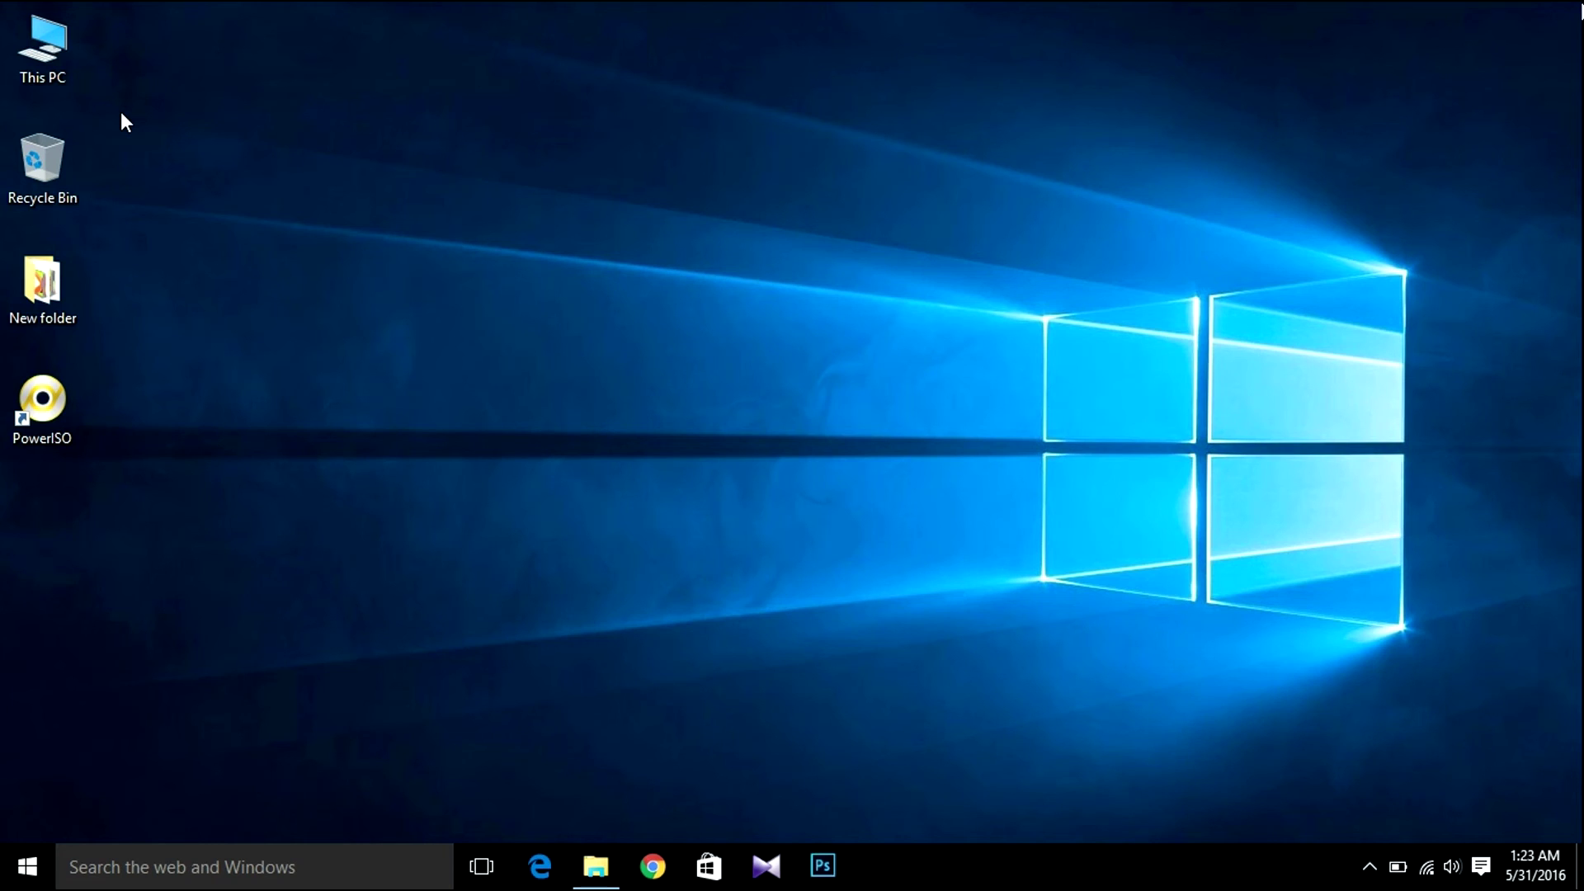
# Step: Open This PC from the desktop to see the drives, including the 7.20 GB Removable Disk (I:)
pyautogui.doubleClick(42, 45)
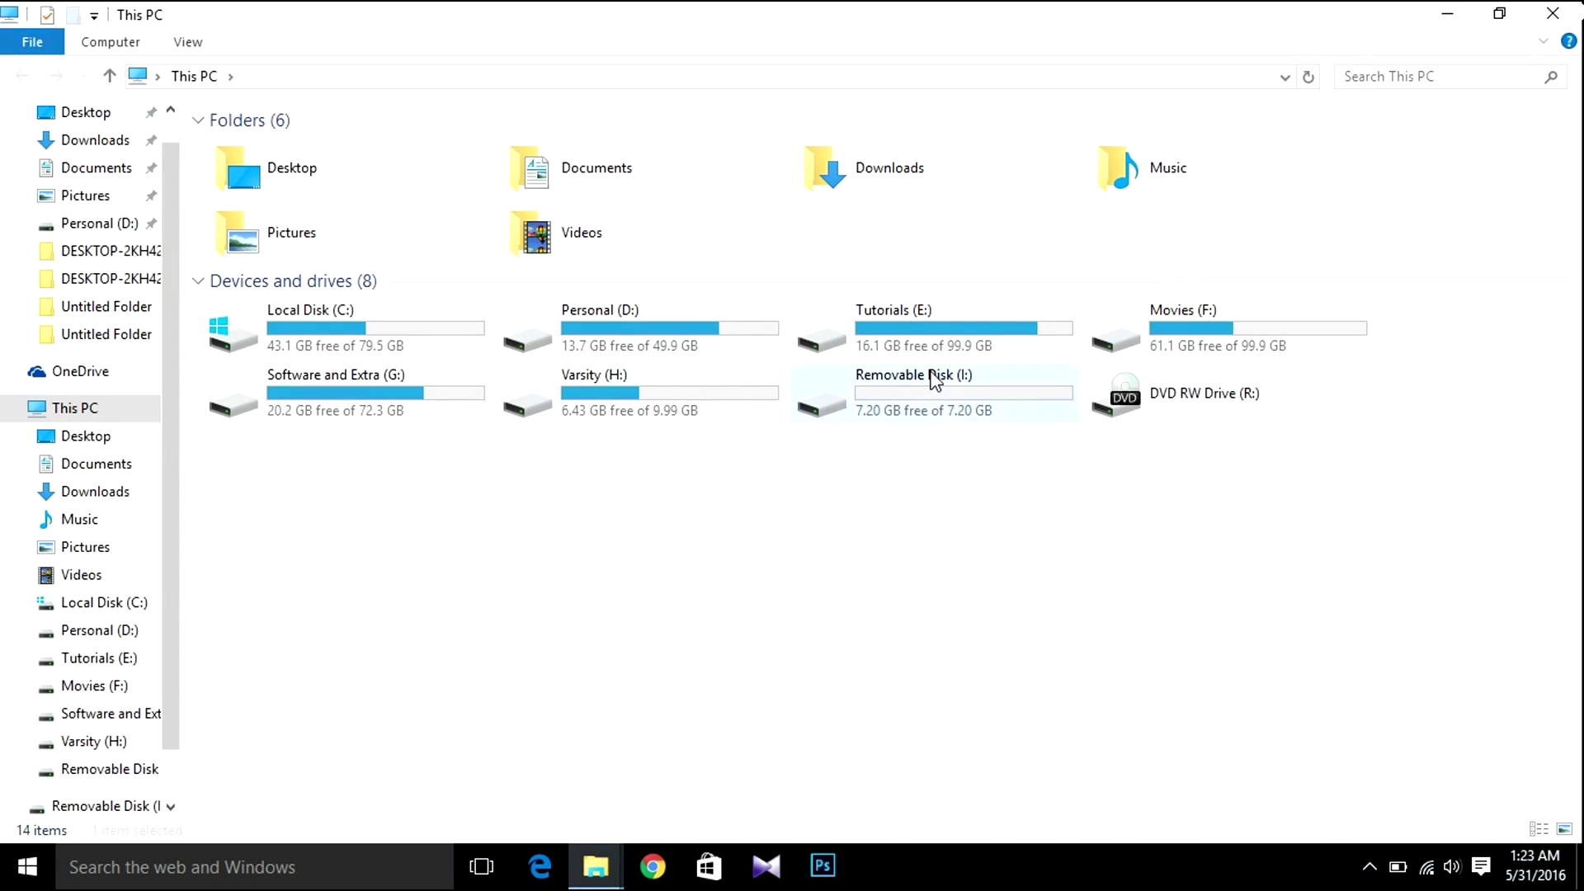
# Step: Quick-format Removable Disk (I:) as FAT32, accepting the data-erase warning and the completion message
pyautogui.click(934, 381)
pyautogui.rightClick(933, 386)
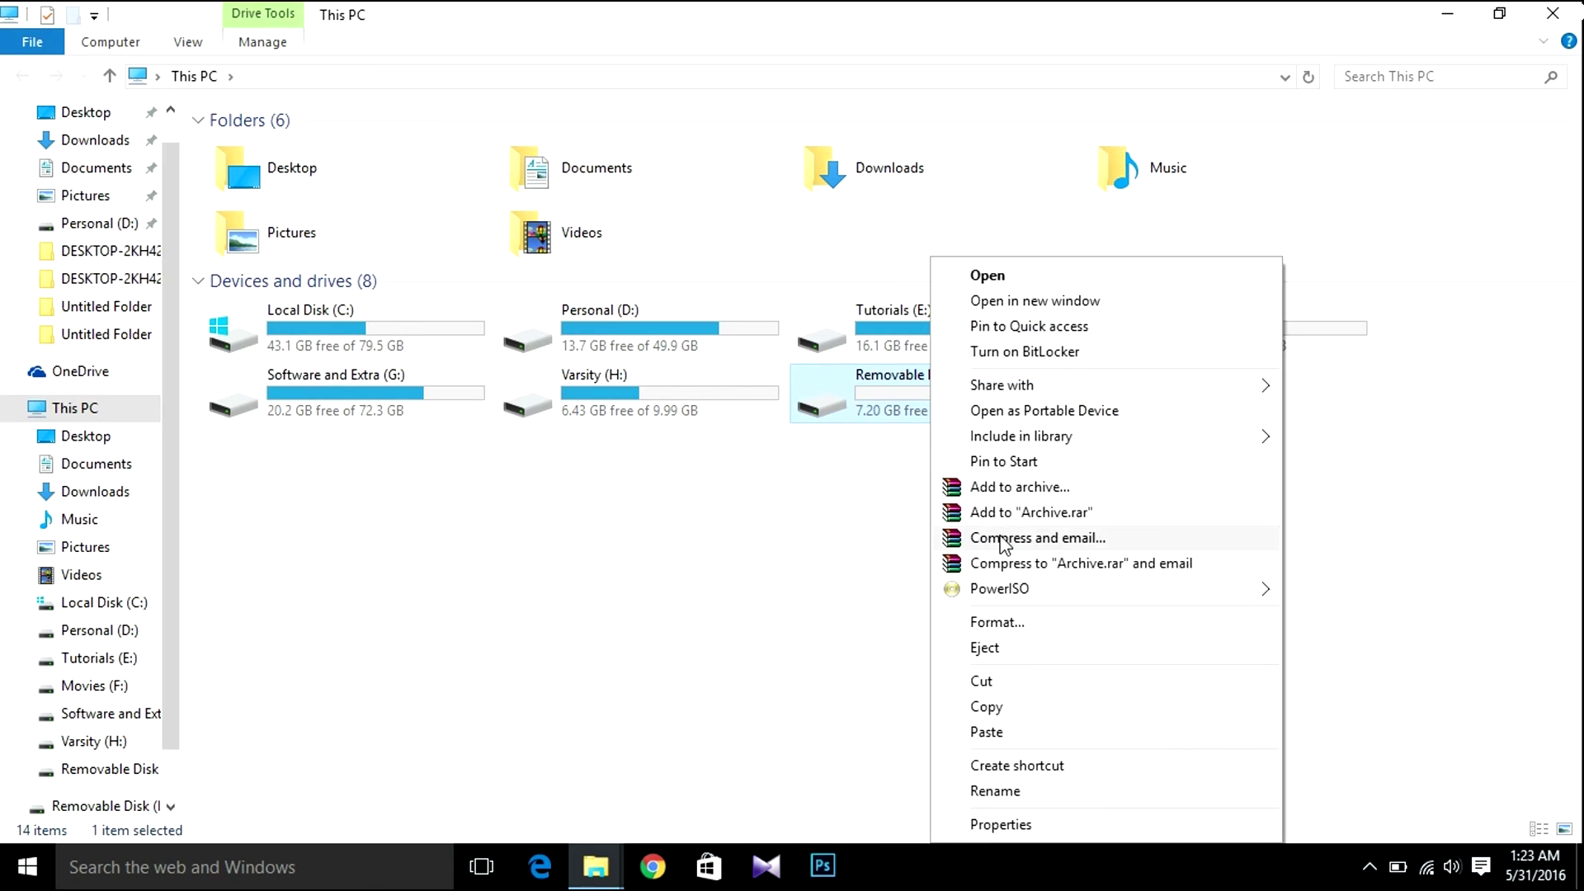
pyautogui.click(1014, 624)
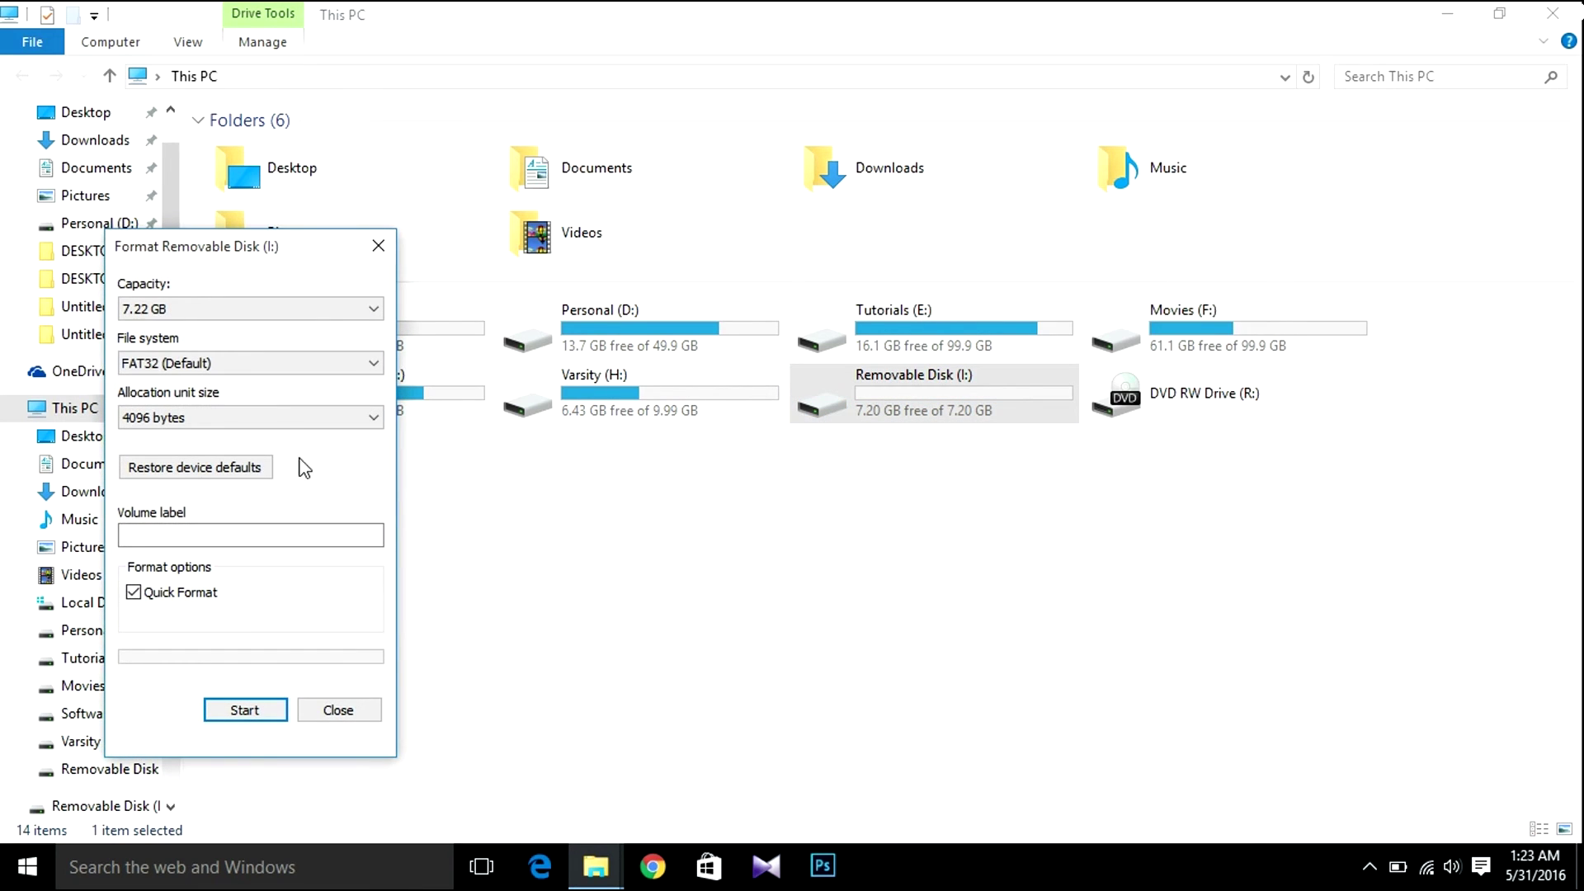
pyautogui.click(247, 711)
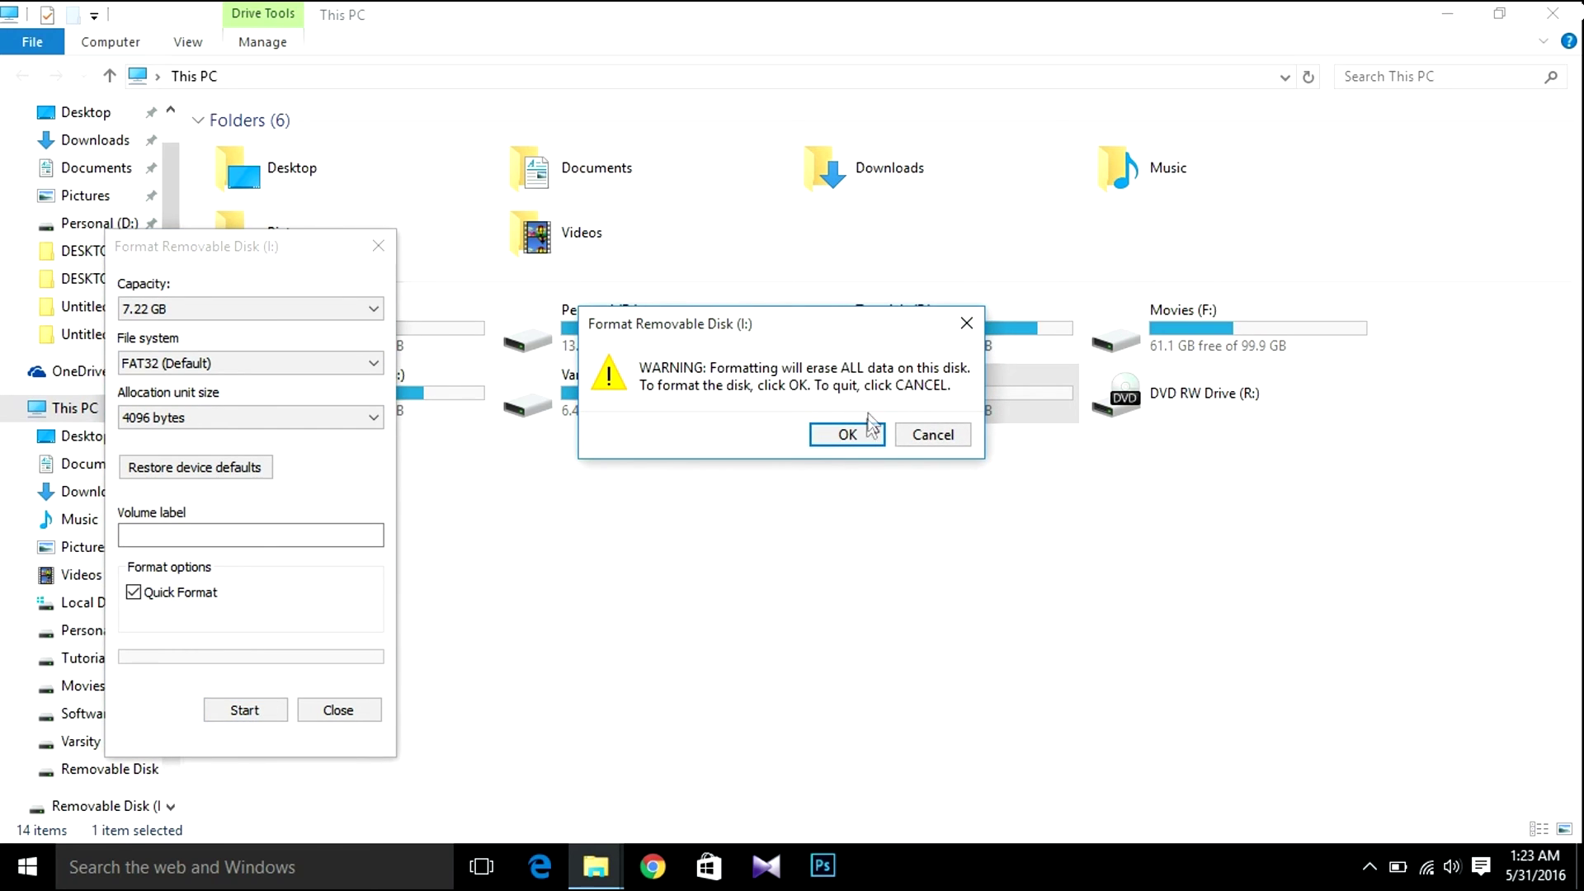
pyautogui.click(847, 434)
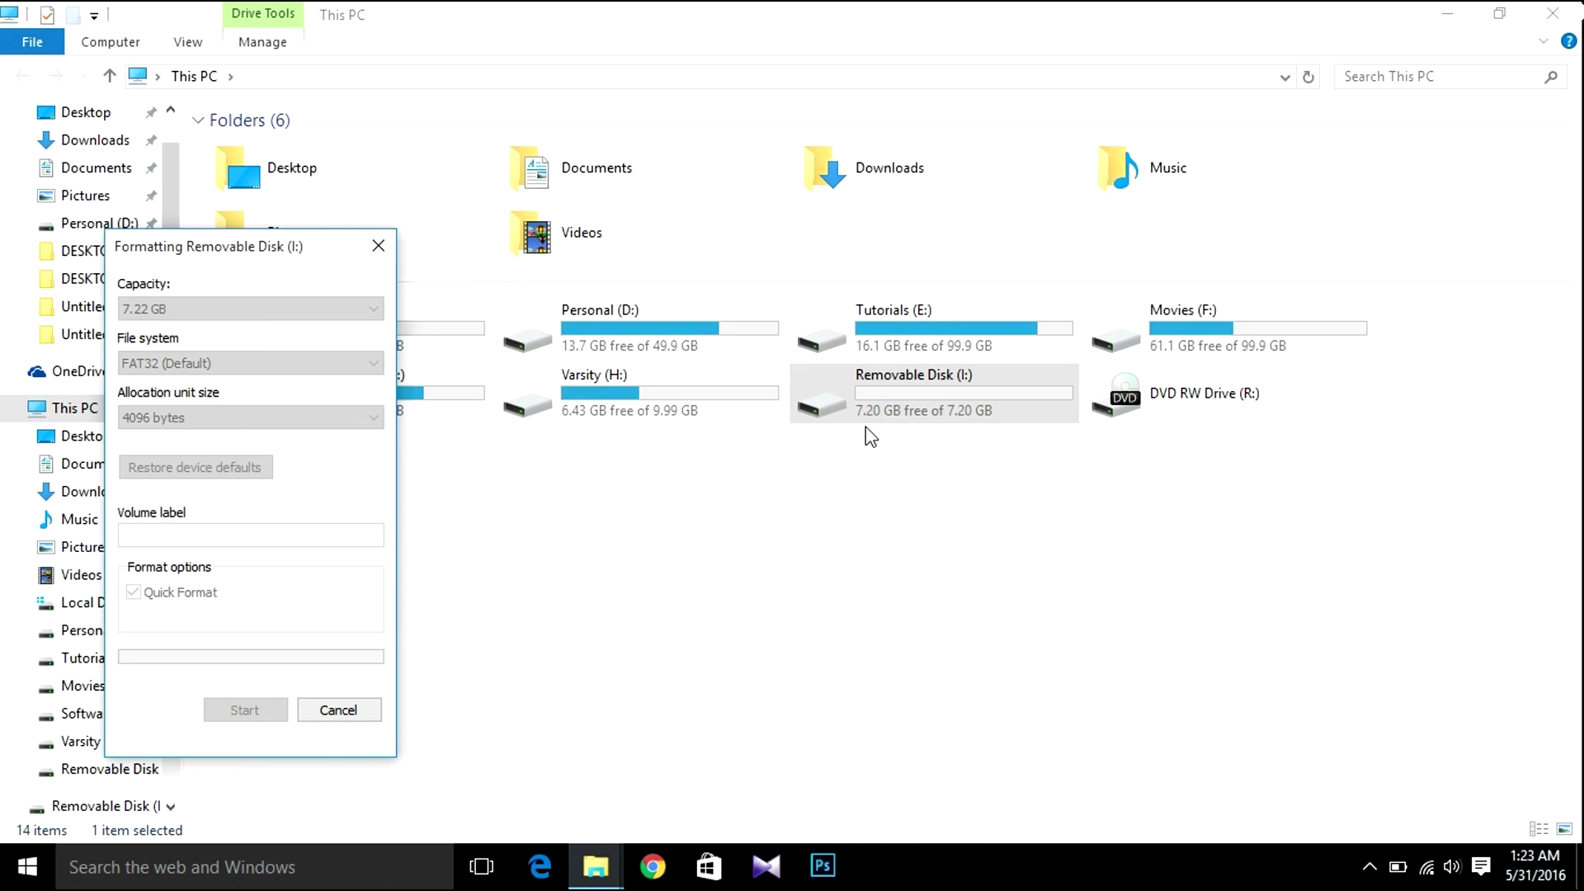
pyautogui.moveTo(609, 870)
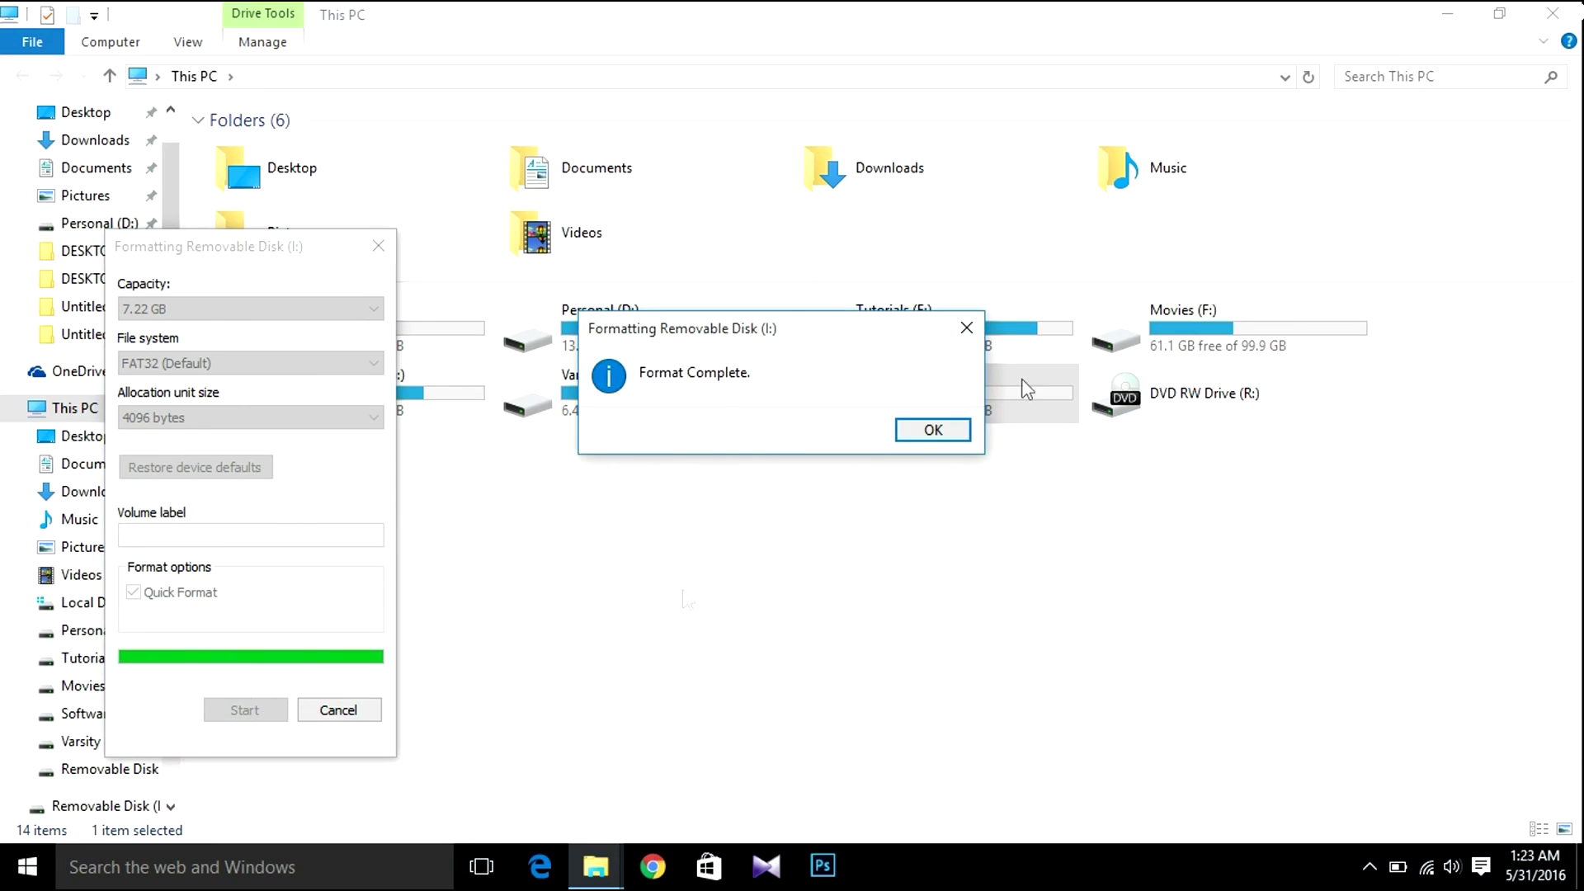
pyautogui.click(933, 429)
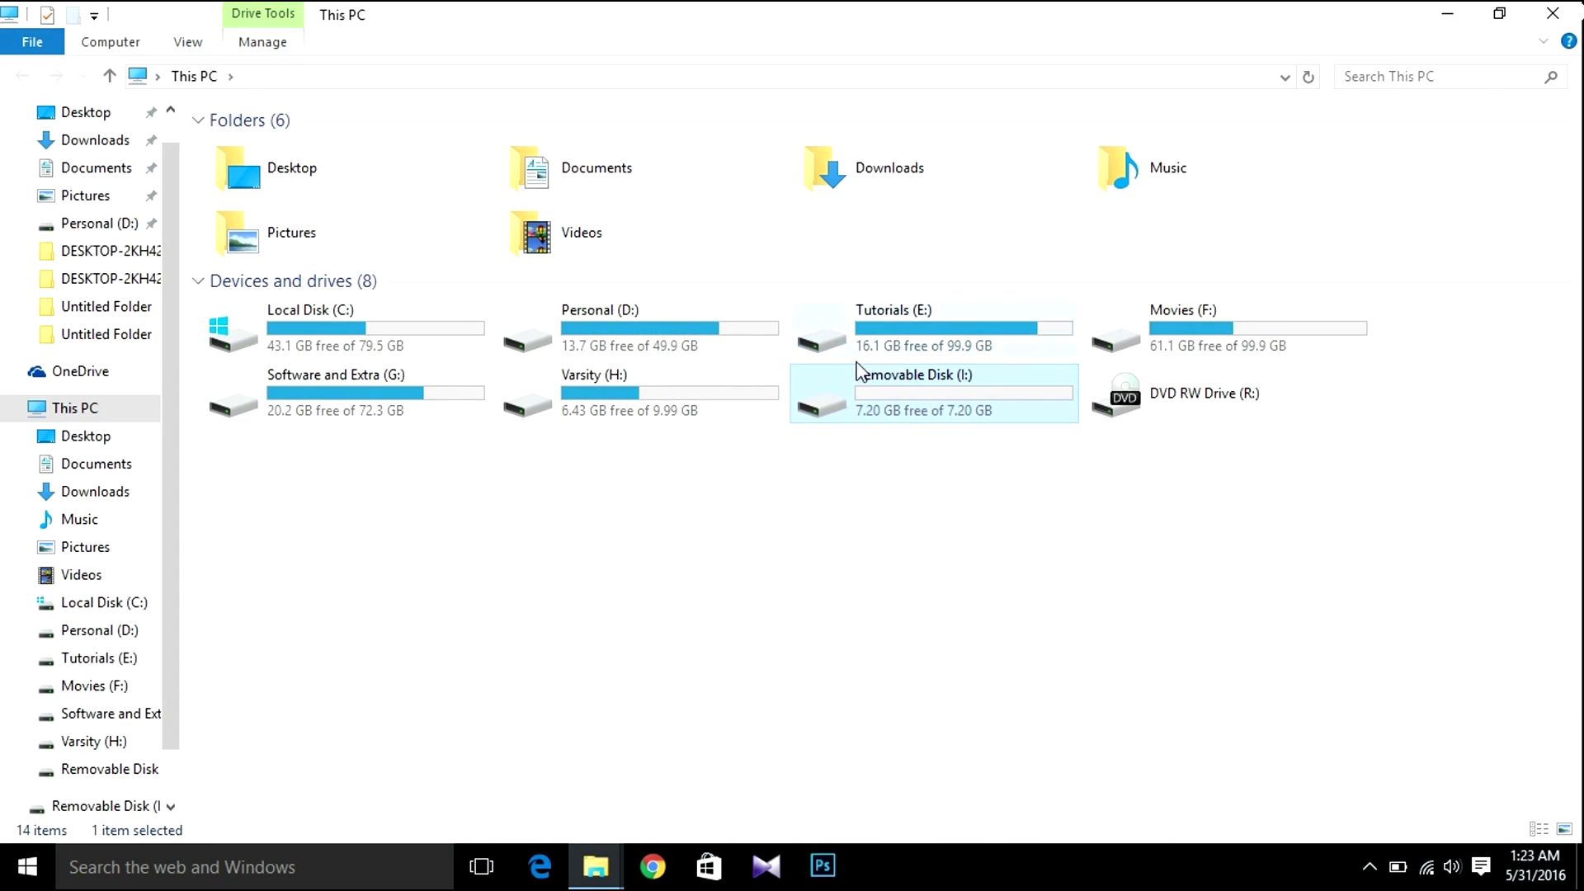
# Step: Open ubuntu-16.04-desktop-amd64 from the Downloads folder in PowerISO via its context menu
pyautogui.doubleClick(889, 165)
pyautogui.click(414, 196)
pyautogui.rightClick(417, 203)
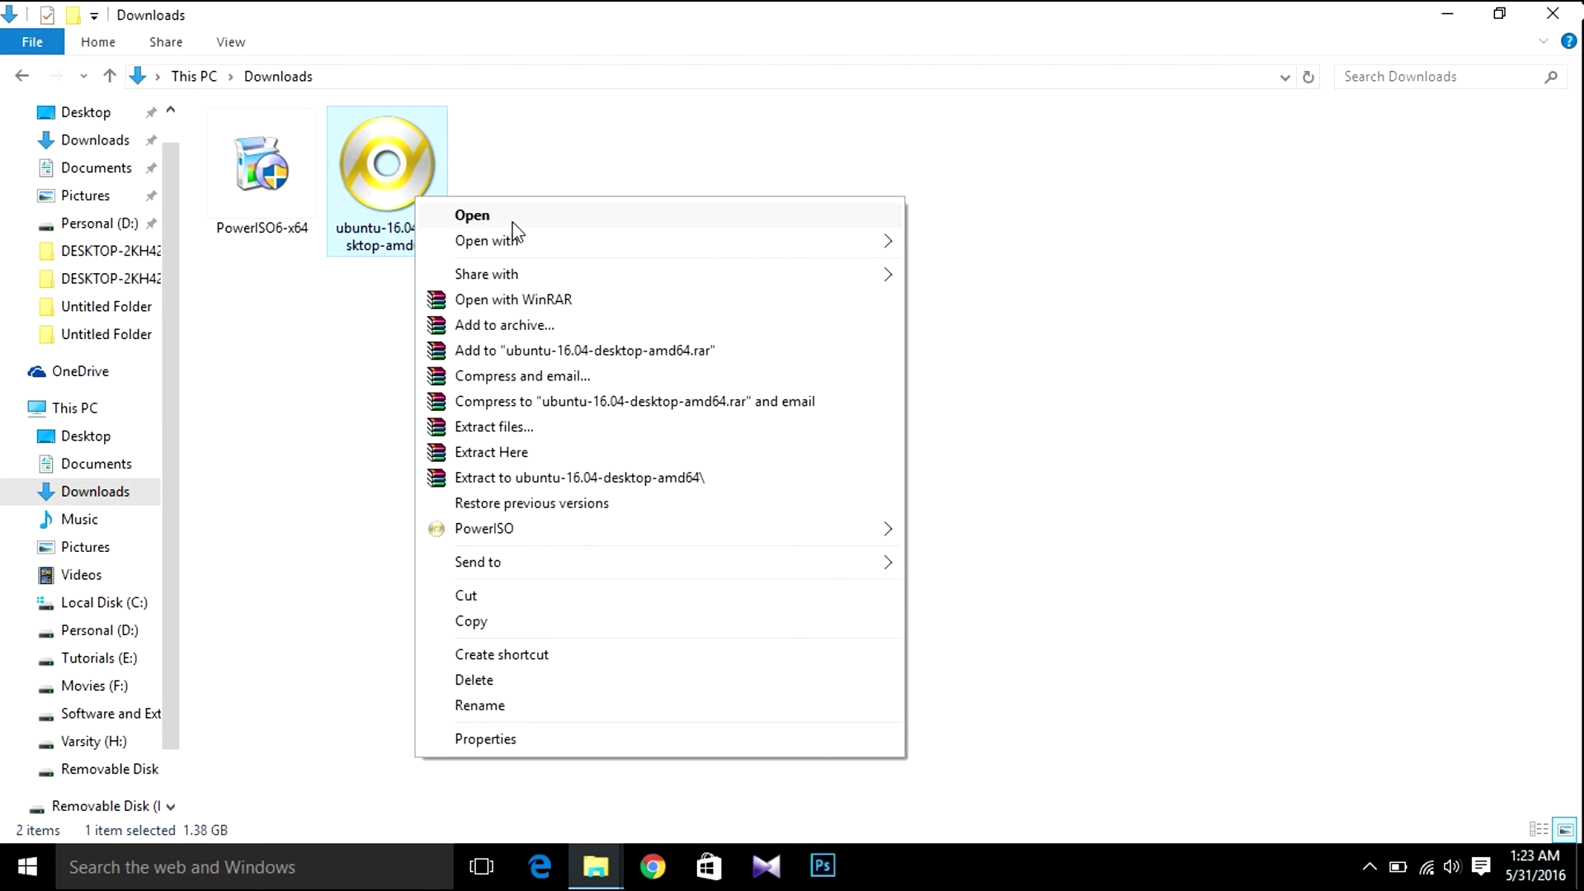
pyautogui.click(472, 215)
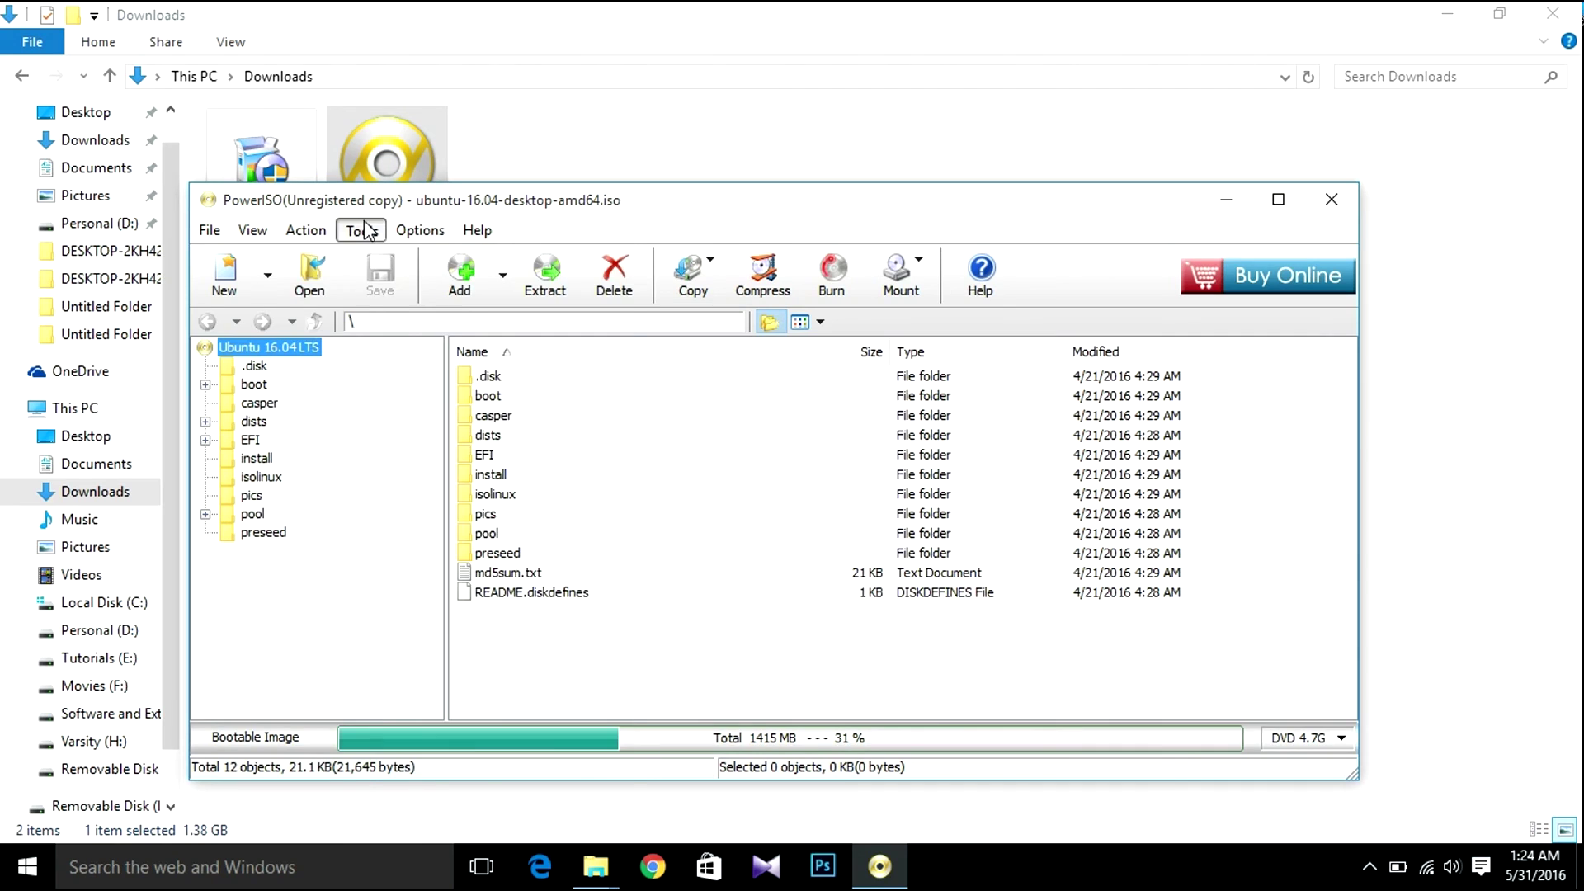
pyautogui.click(362, 230)
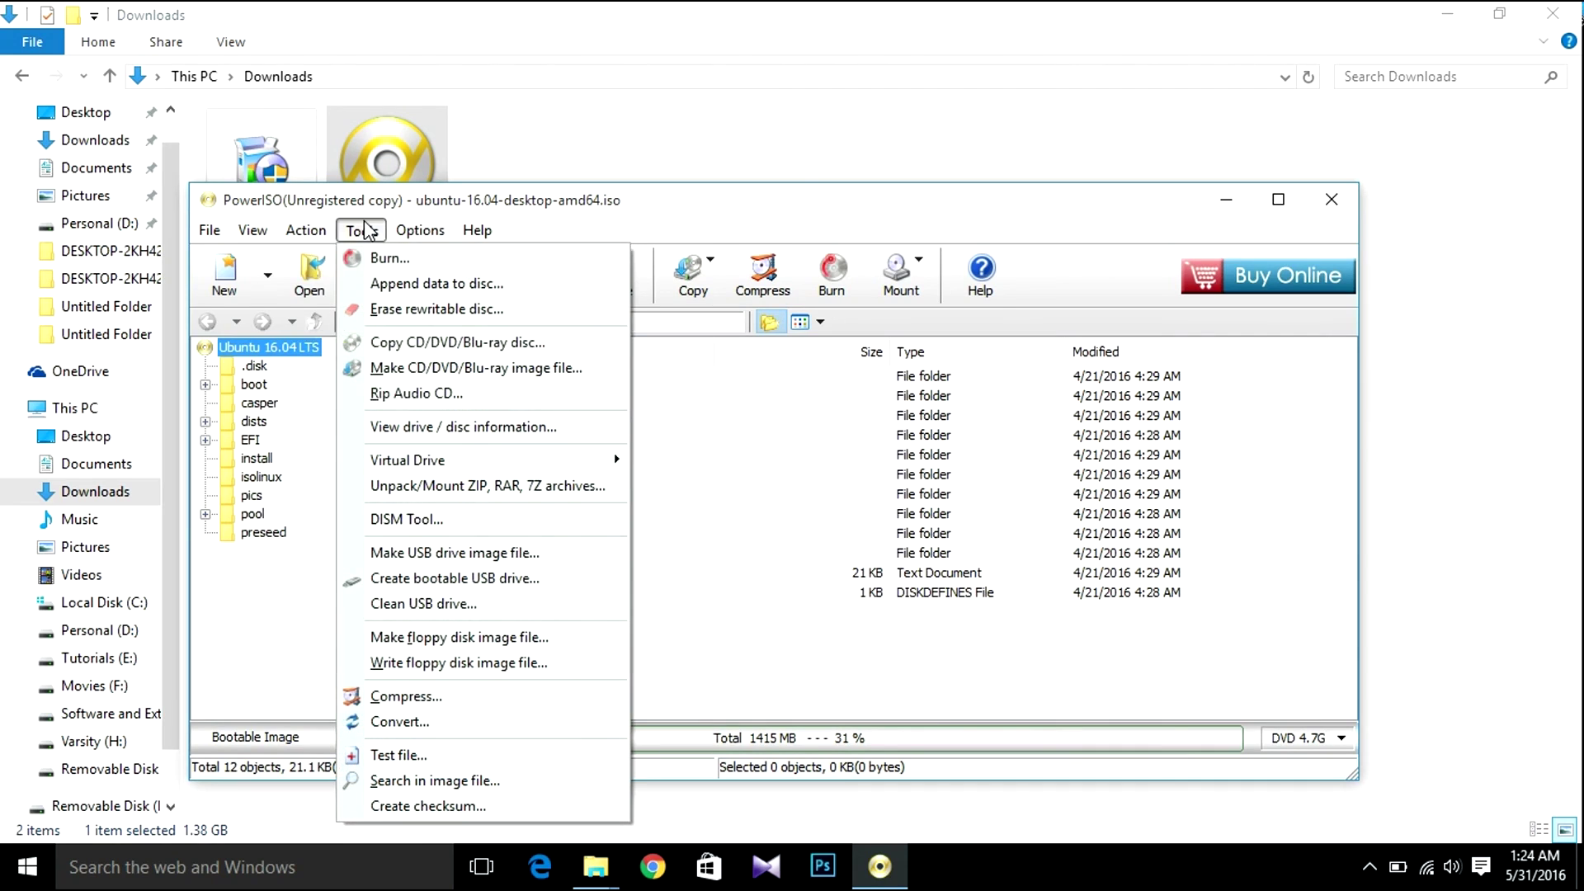
# Step: Write the Ubuntu ISO to Generic Flash Disk (I:) by Raw write, approving admin rights and overwrite
pyautogui.click(487, 579)
pyautogui.click(874, 551)
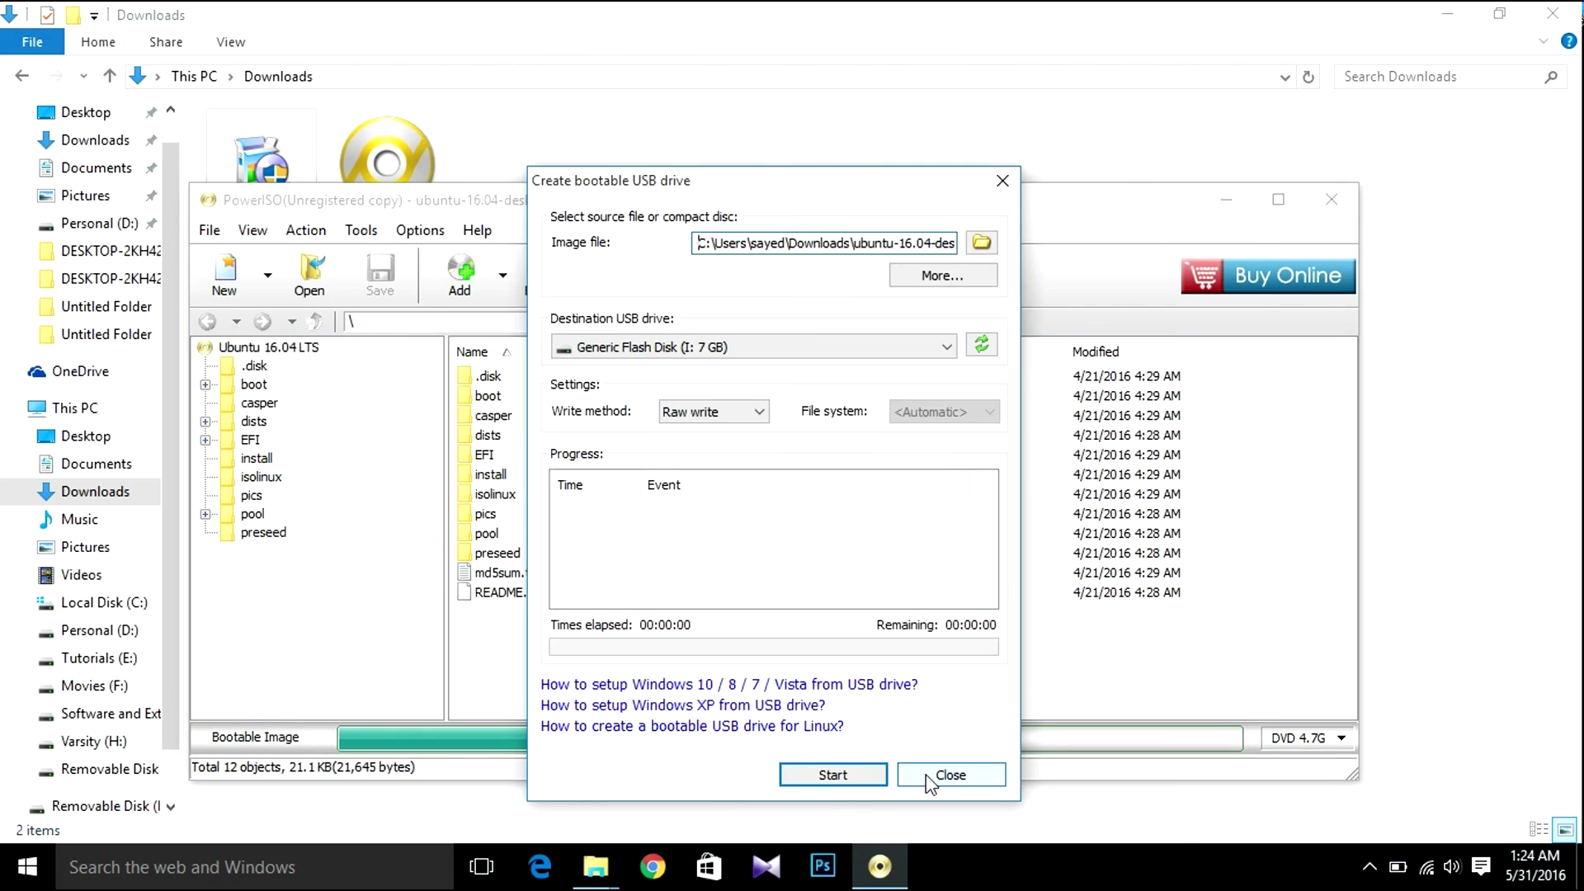
pyautogui.click(871, 779)
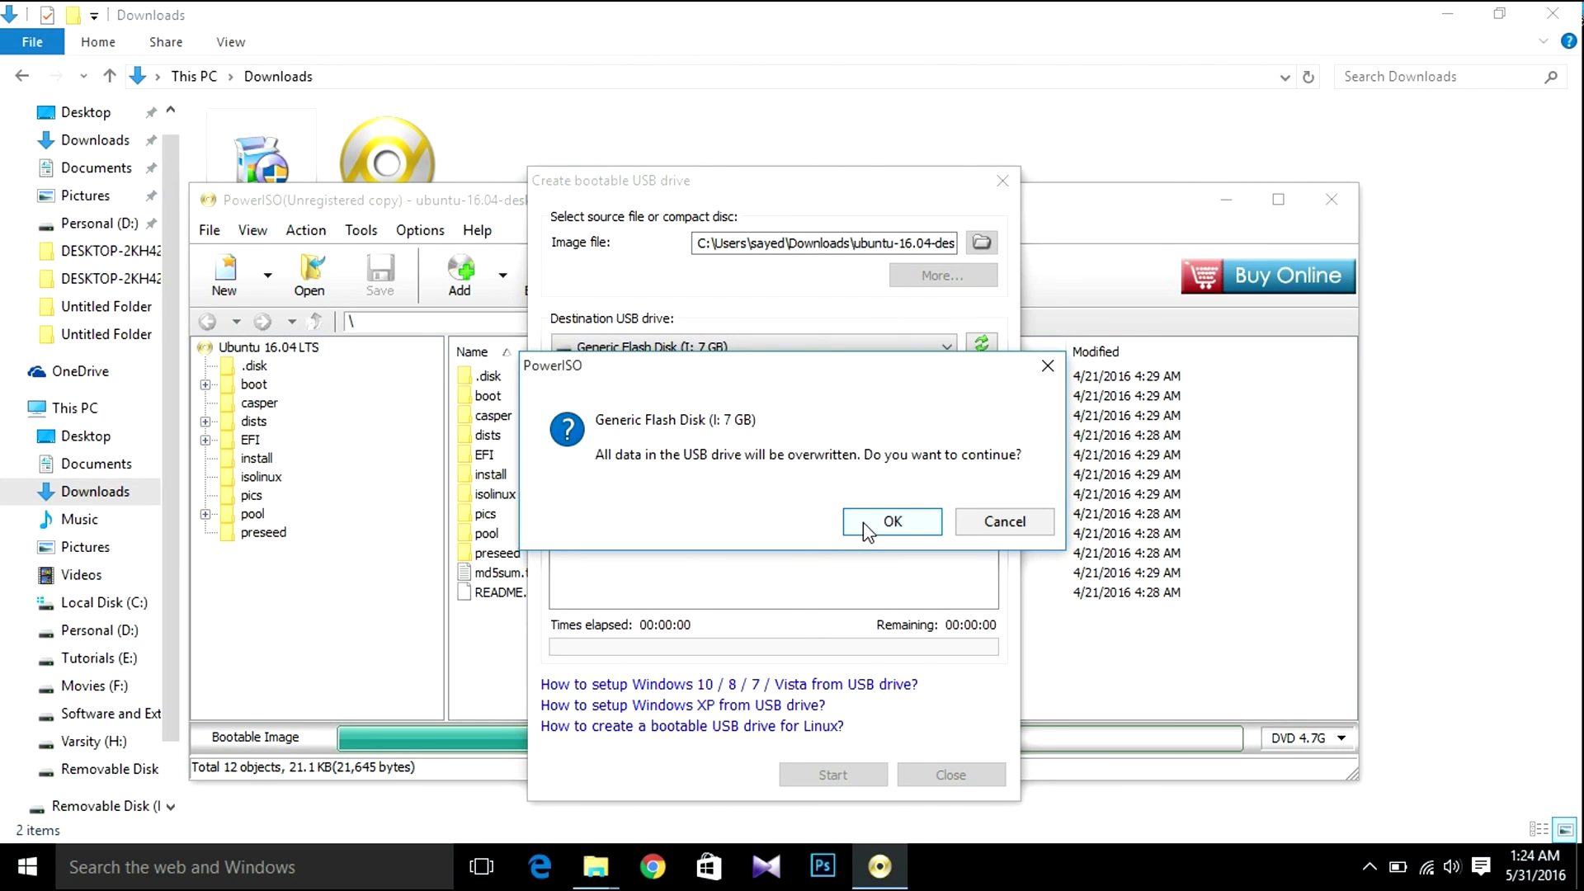
pyautogui.click(863, 522)
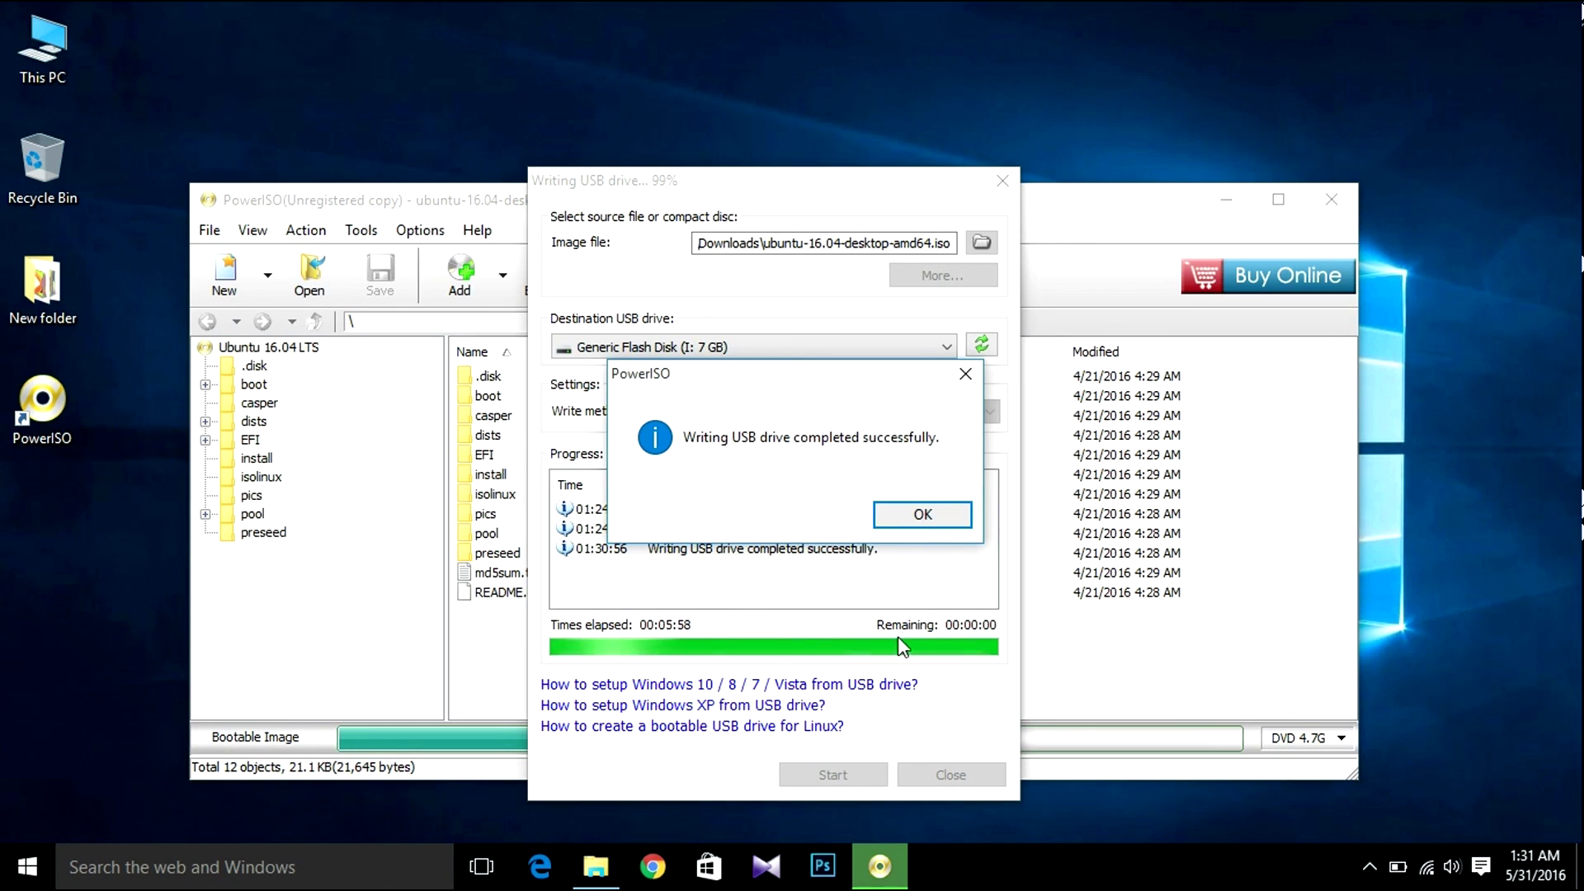
pyautogui.click(923, 515)
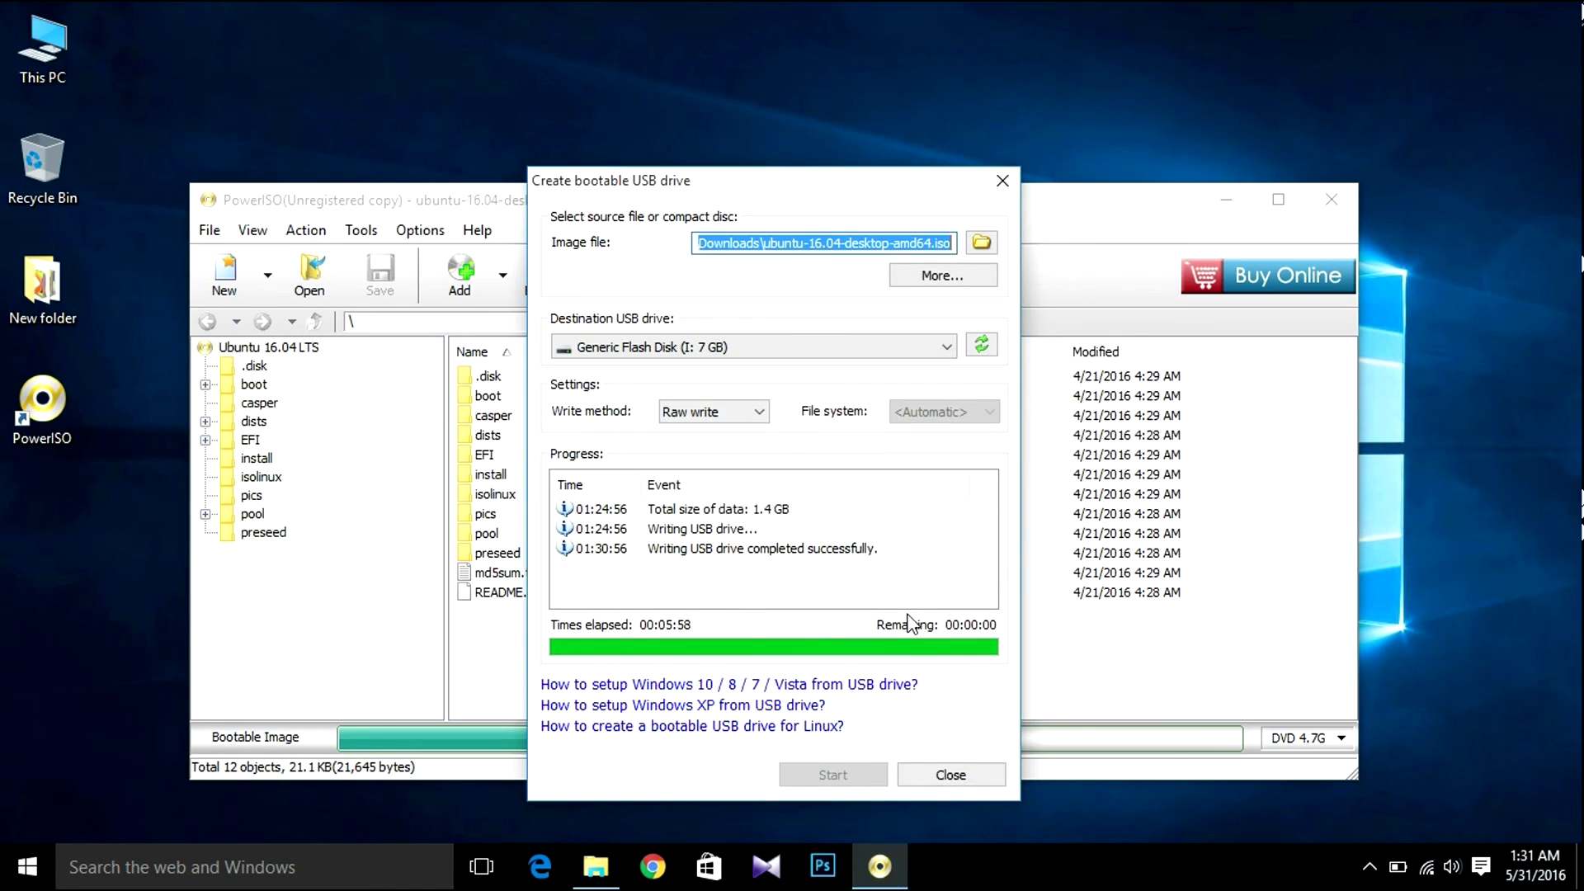
pyautogui.click(939, 778)
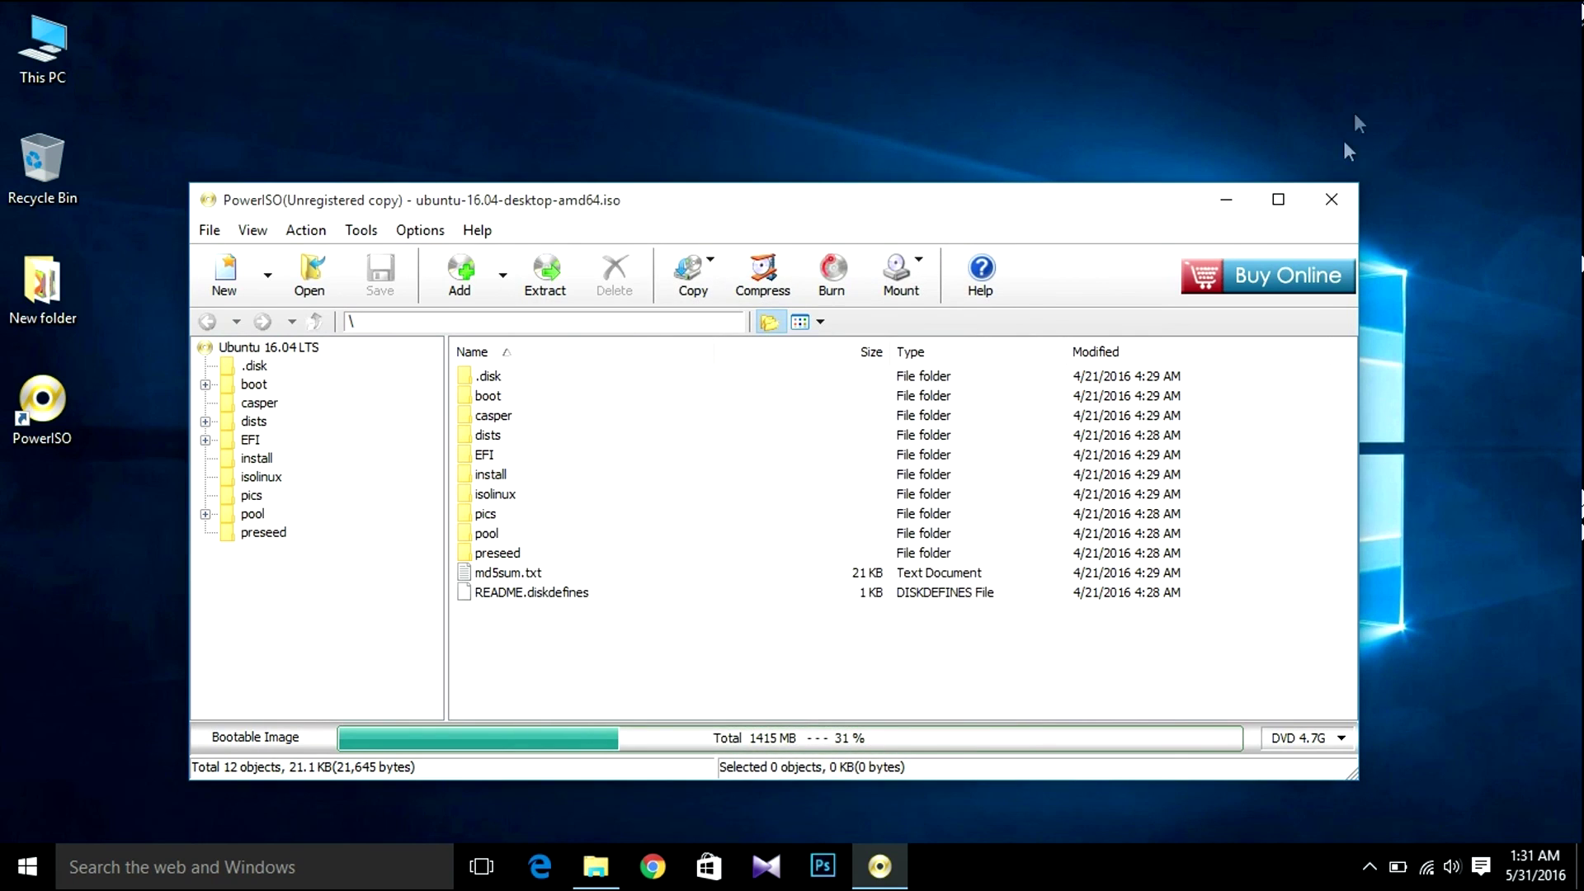